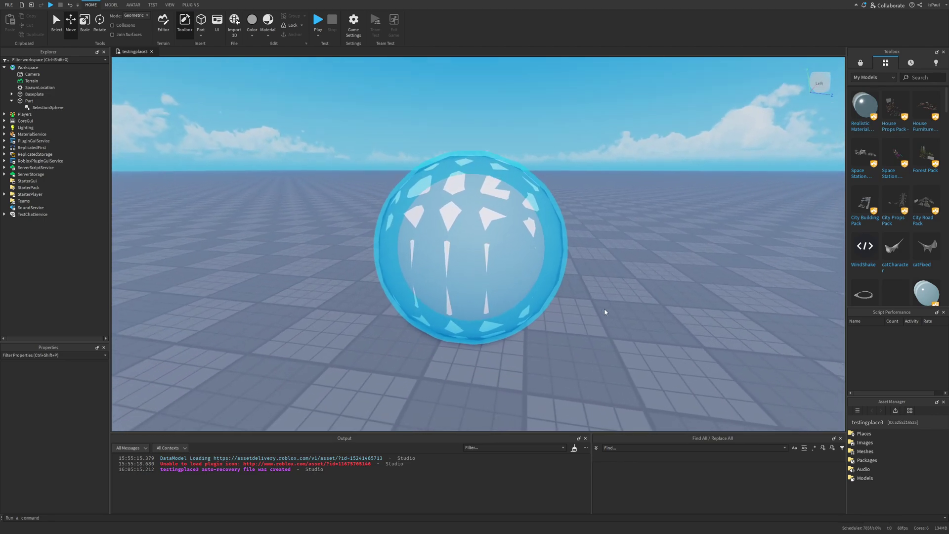
left_click(30, 100)
left_click(39, 107)
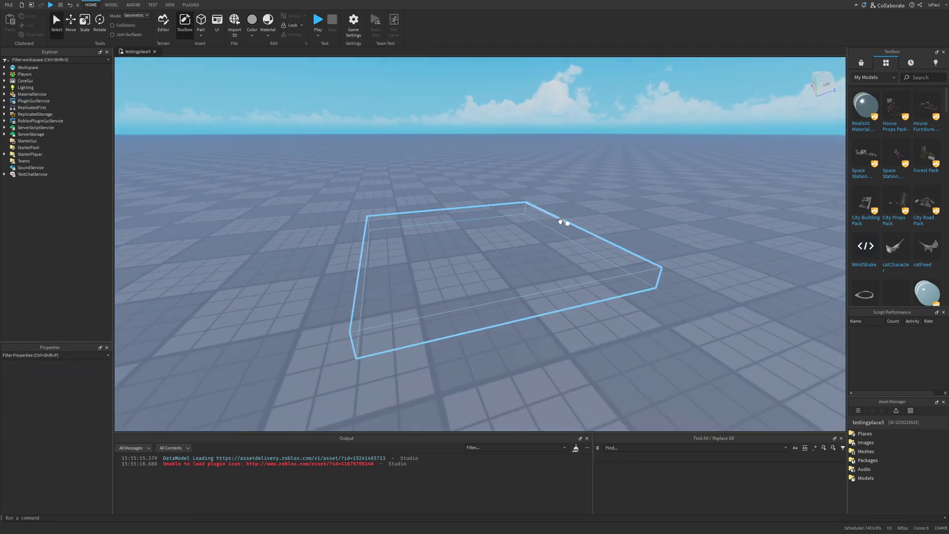
right_click_drag(561, 221, 561, 221)
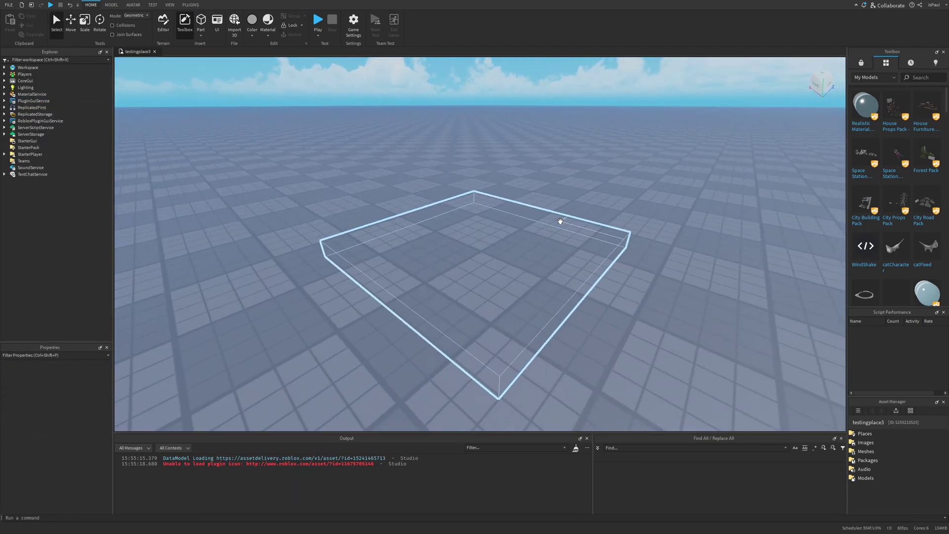
right_click_drag(501, 251, 502, 251)
left_click(508, 242)
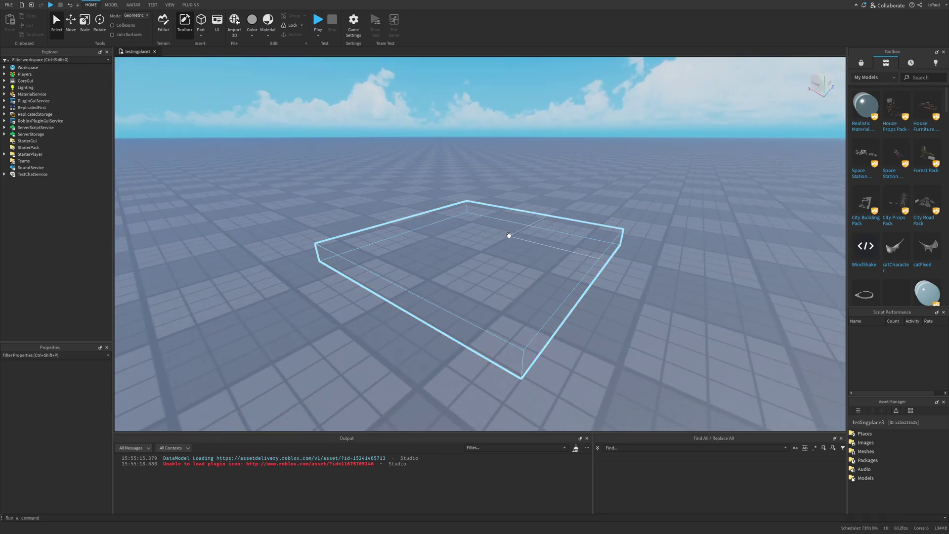
right_click_drag(563, 213, 485, 251)
right_click(485, 251)
Insert a block part on the baseplate and add a SelectionBox inside it.
left_click(529, 425)
left_click(489, 244)
left_click(38, 101)
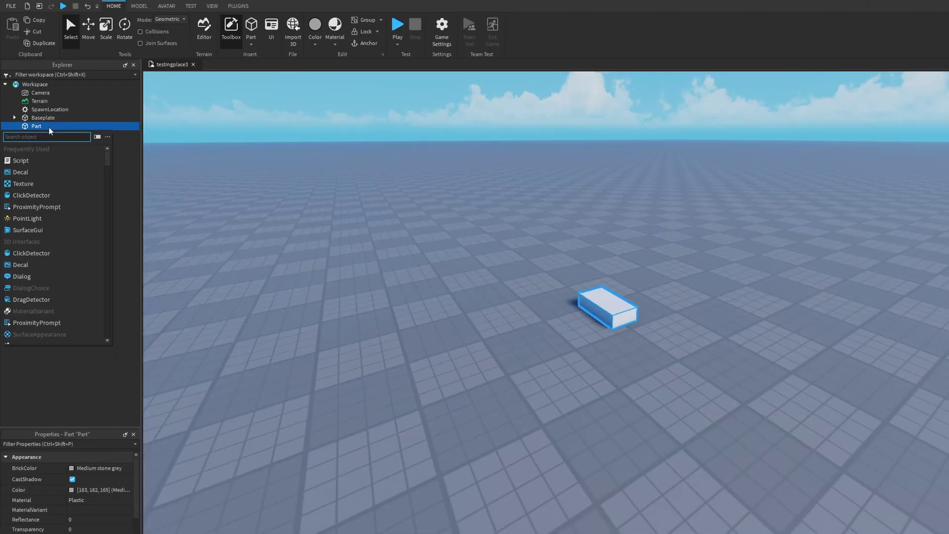
type("se")
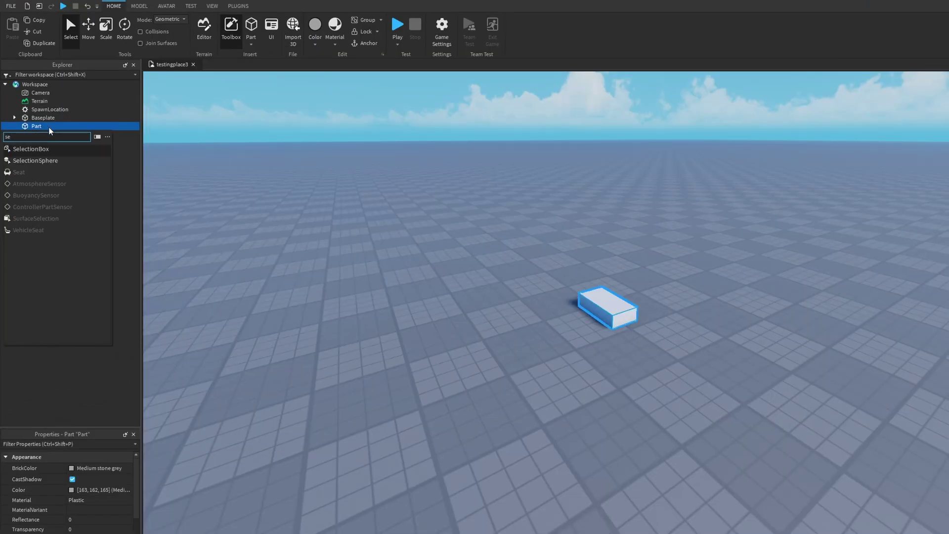
type("lection")
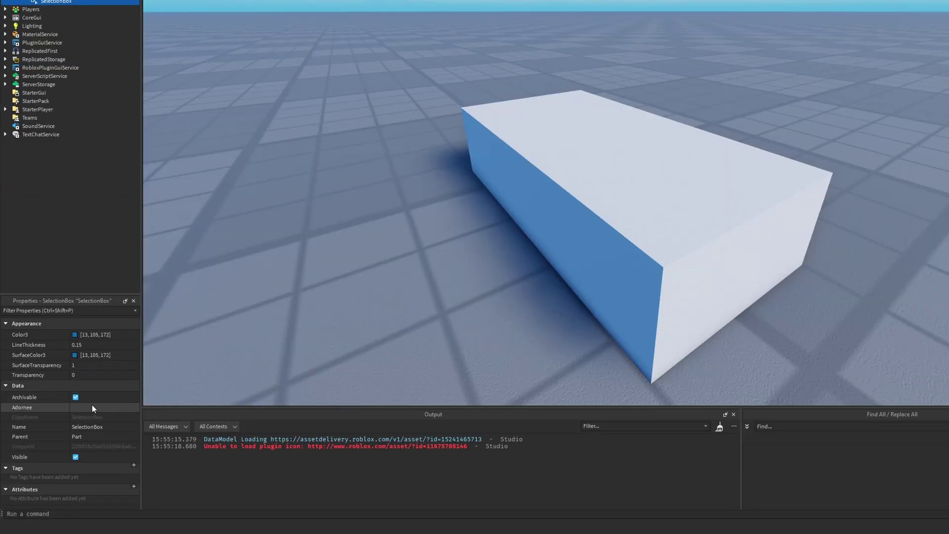
Set the SelectionBox's Adornee to the block part.
left_click(97, 408)
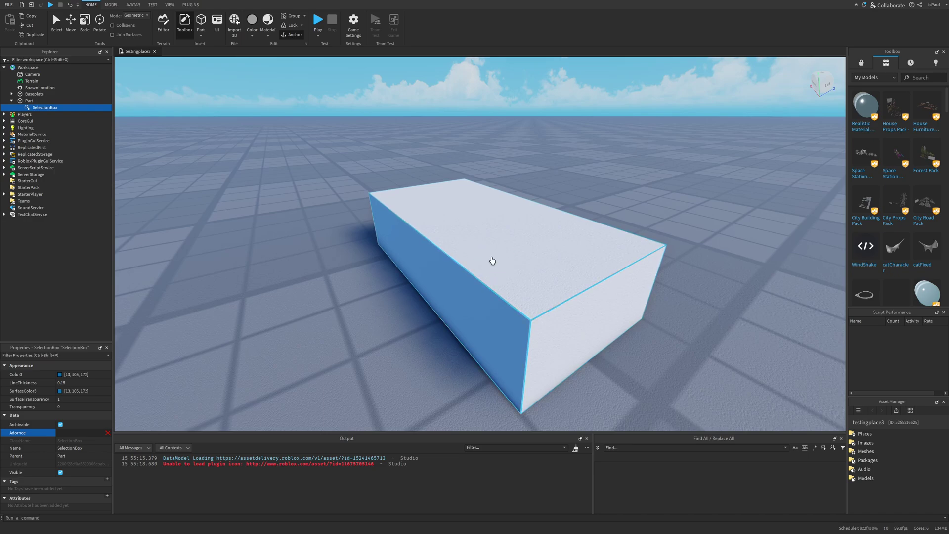
left_click(492, 261)
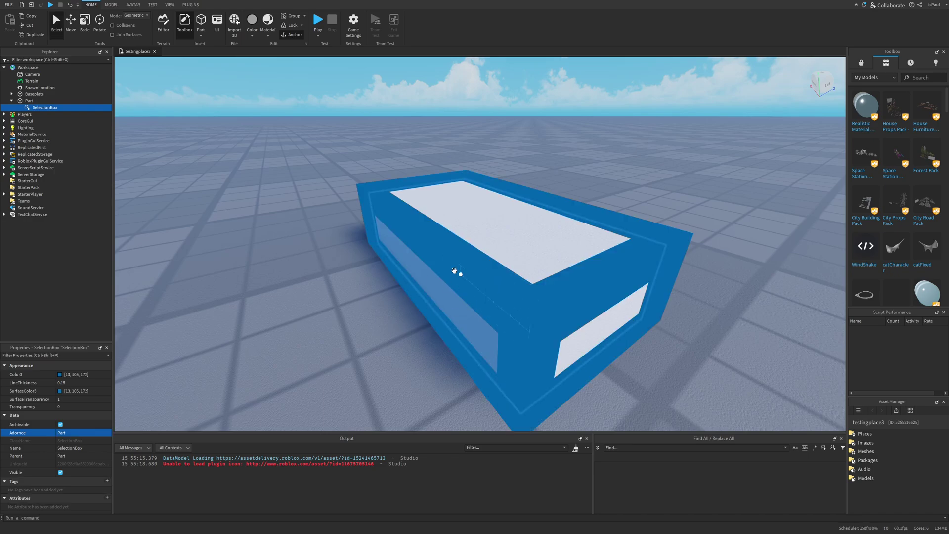
right_click_drag(495, 303, 539, 298)
right_click_drag(526, 254, 550, 263)
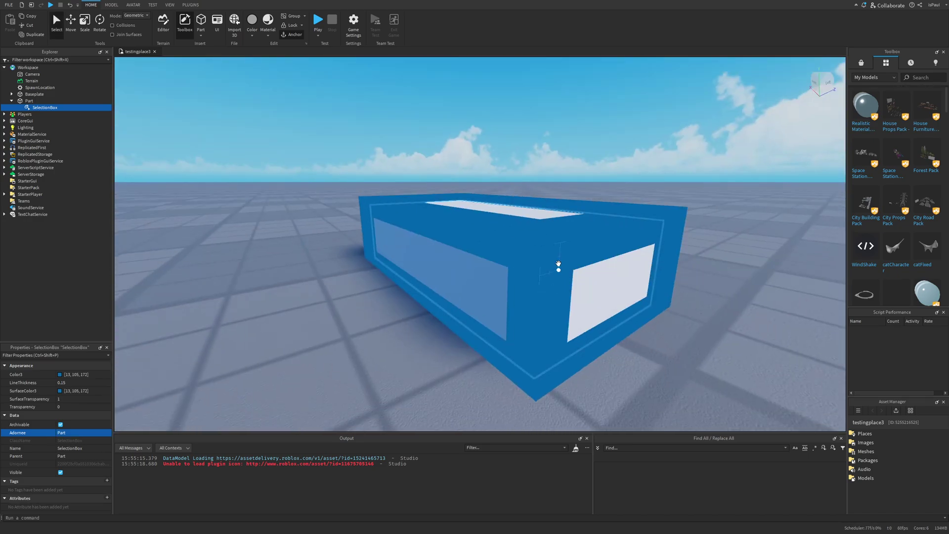
Toggle the SelectionBox's Visible property off and back on.
left_click(60, 473)
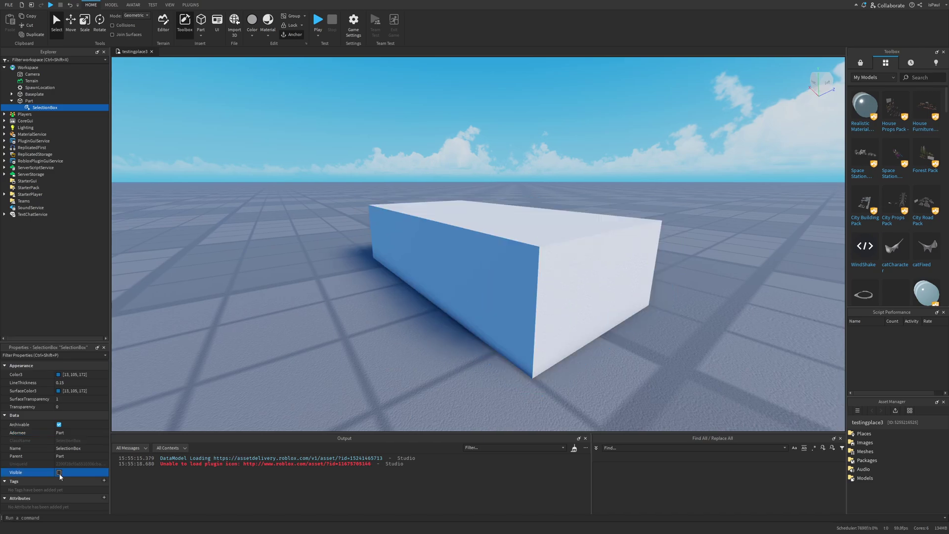
left_click(60, 473)
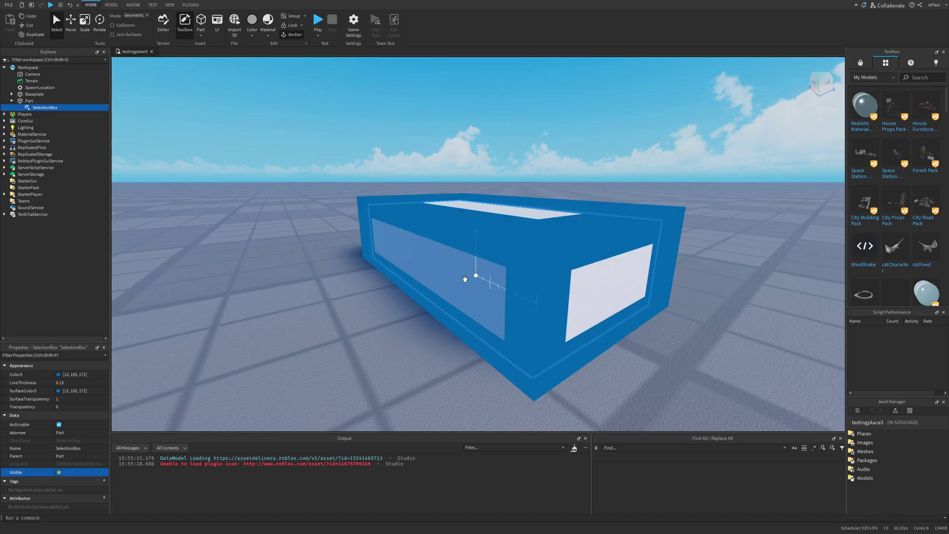
Change the SelectionBox's Color3 to dark red [172, 10, 10].
left_click(59, 374)
left_click_drag(435, 186, 173, 175)
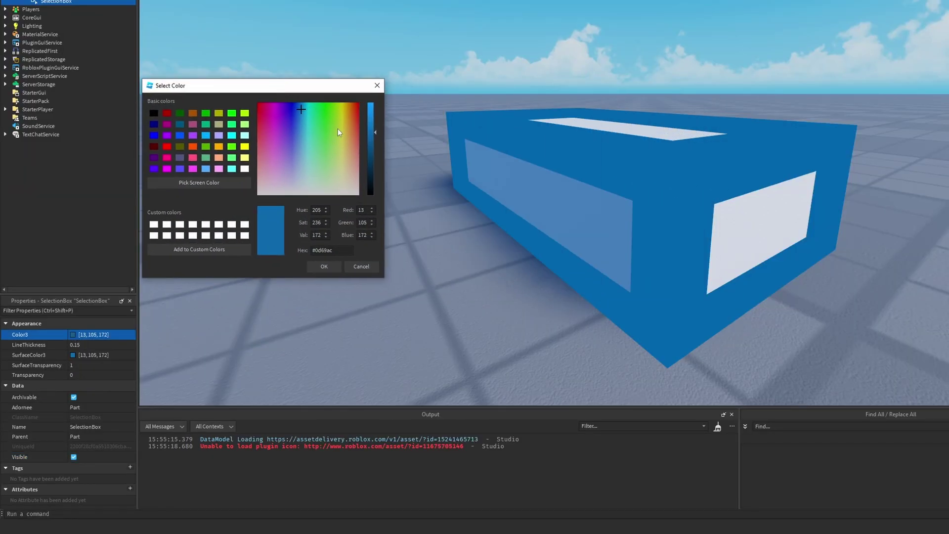
left_click(286, 193)
left_click(324, 267)
Try out different LineThickness values on the SelectionBox, ending with 1.
left_click(122, 346)
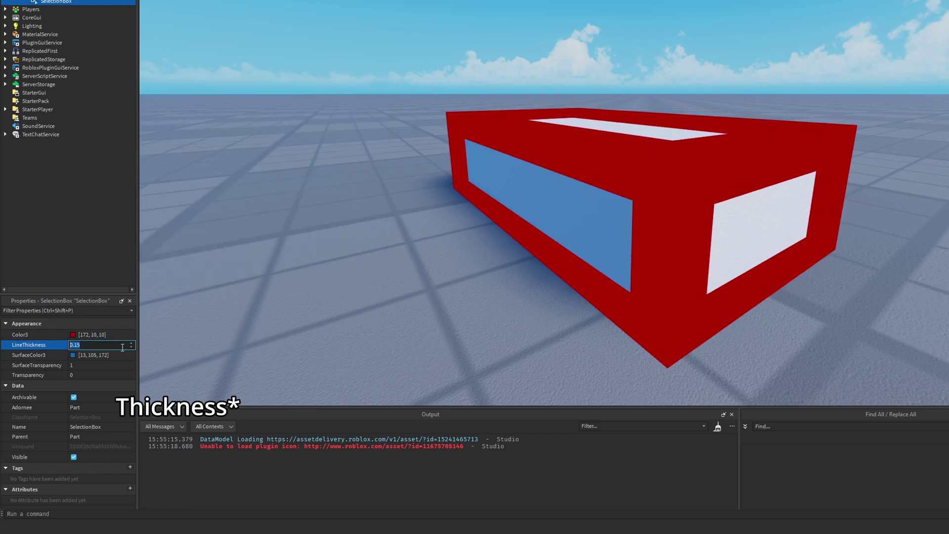
type("0.1")
key("Return")
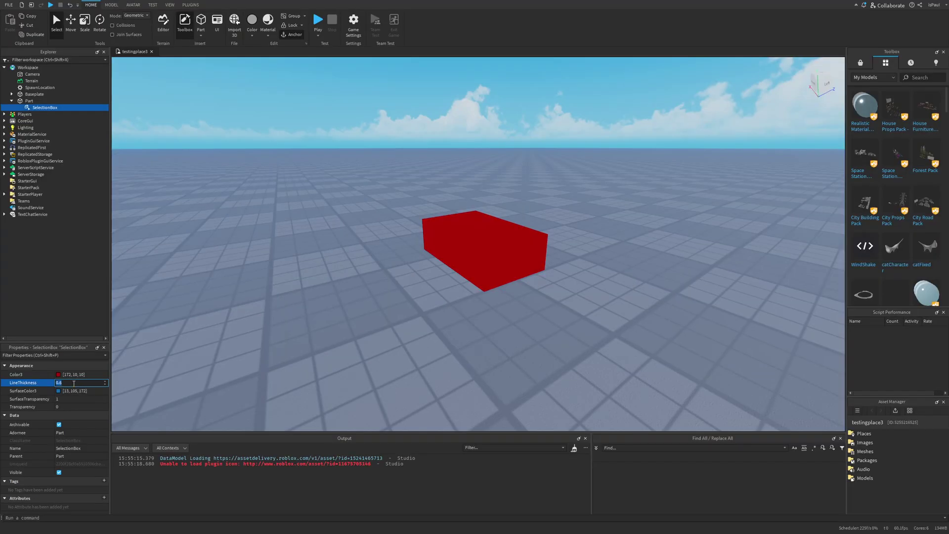
type("1")
key("Return")
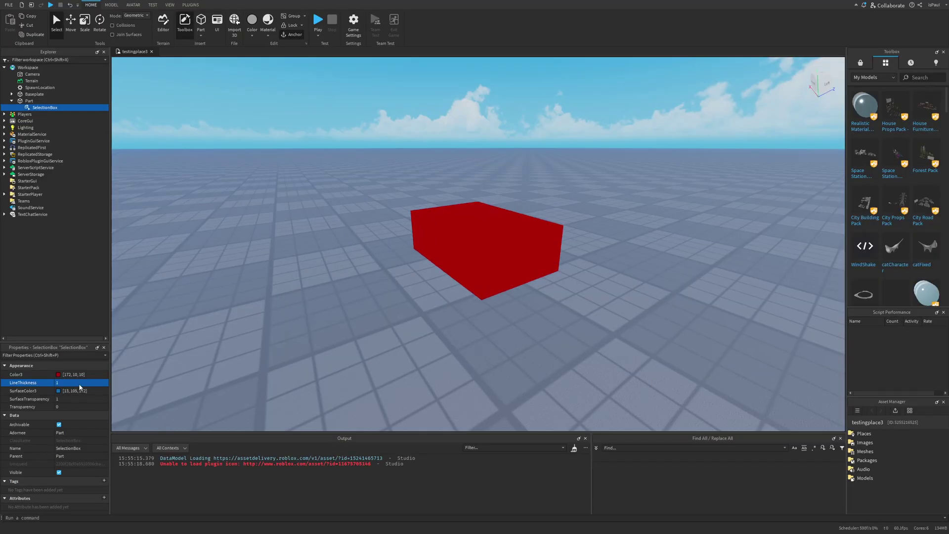
Scale the block part up into a much larger and taller box.
left_click(503, 246)
key("ctrl+3")
left_click_drag(480, 218, 487, 205)
right_click_drag(579, 327, 580, 329)
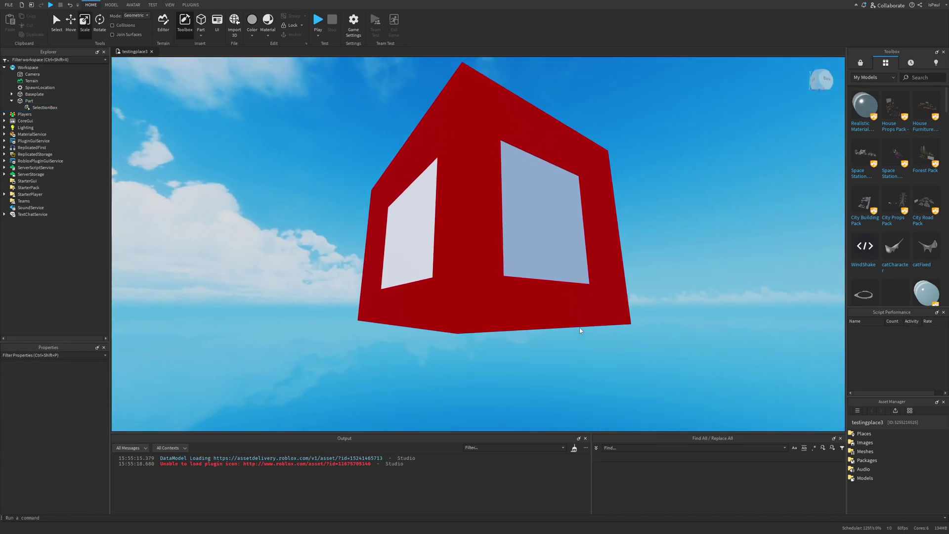
key("w")
key("s")
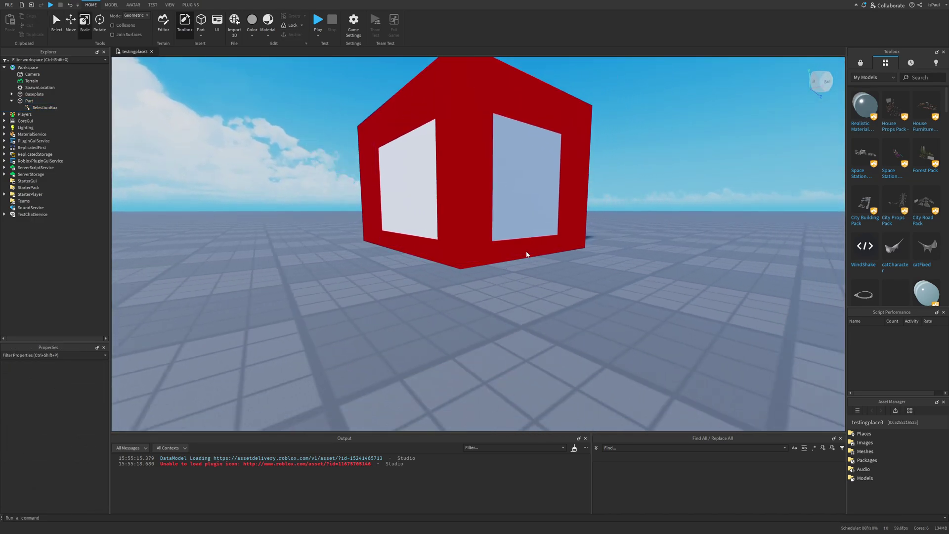
scroll(527, 252, "down", 2)
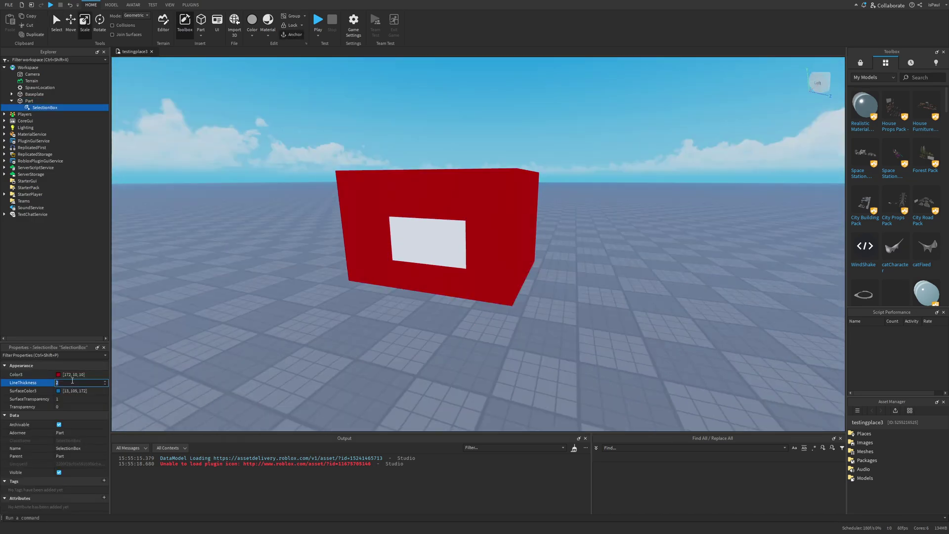
Set the SelectionBox's LineThickness to 0.1.
type("00")
key("Return")
right_click_drag(544, 300, 544, 300)
key("s")
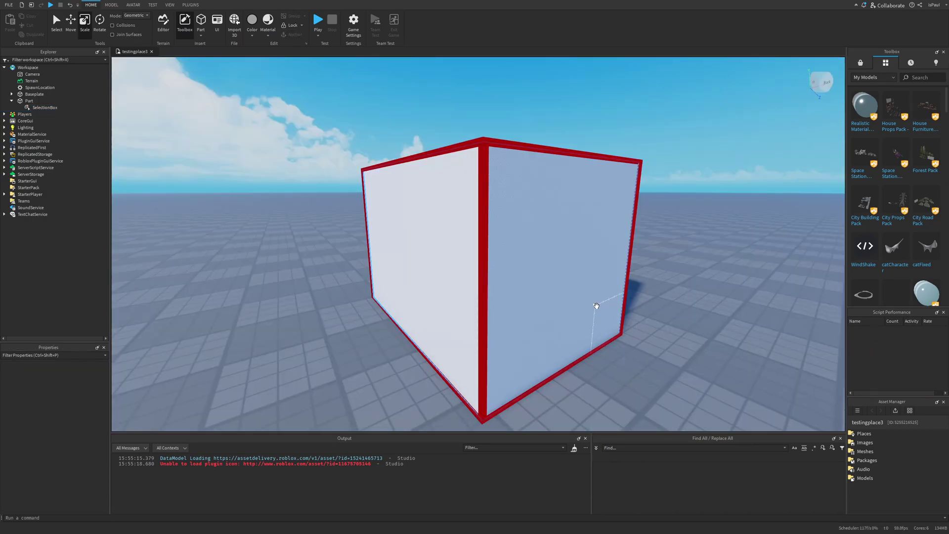
right_click_drag(597, 305, 621, 314)
Set the SelectionBox's SurfaceColor3 to cyan [0, 229, 255] and its SurfaceTransparency to 0.5.
left_click(45, 108)
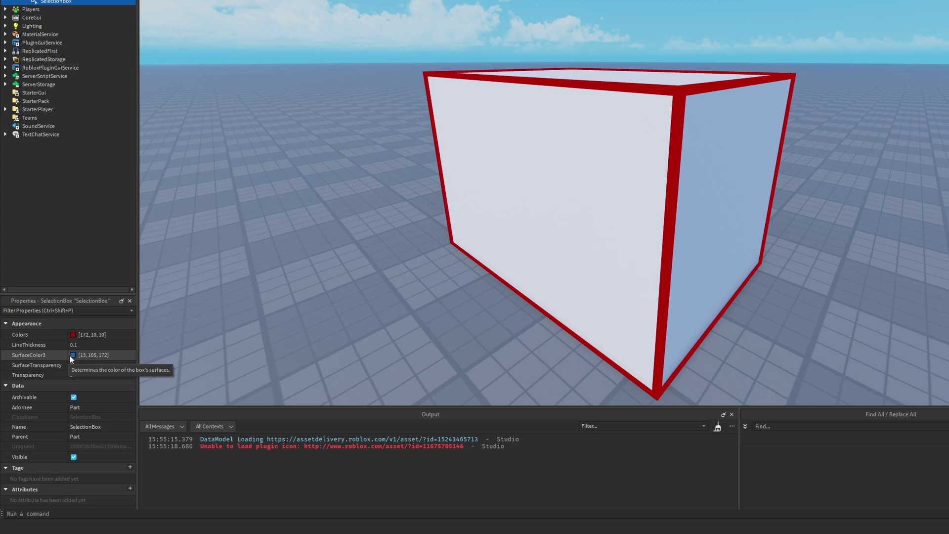
left_click(70, 355)
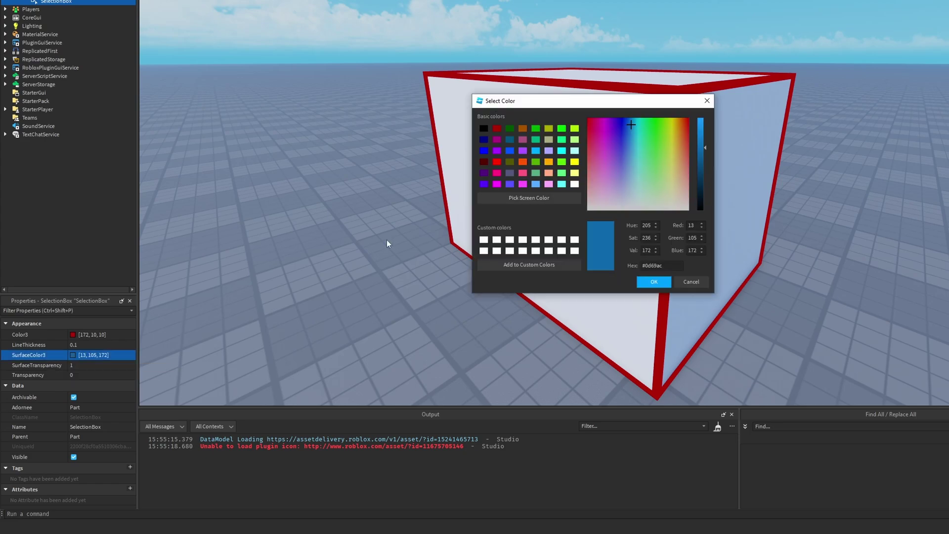
left_click(85, 369)
type("0.5")
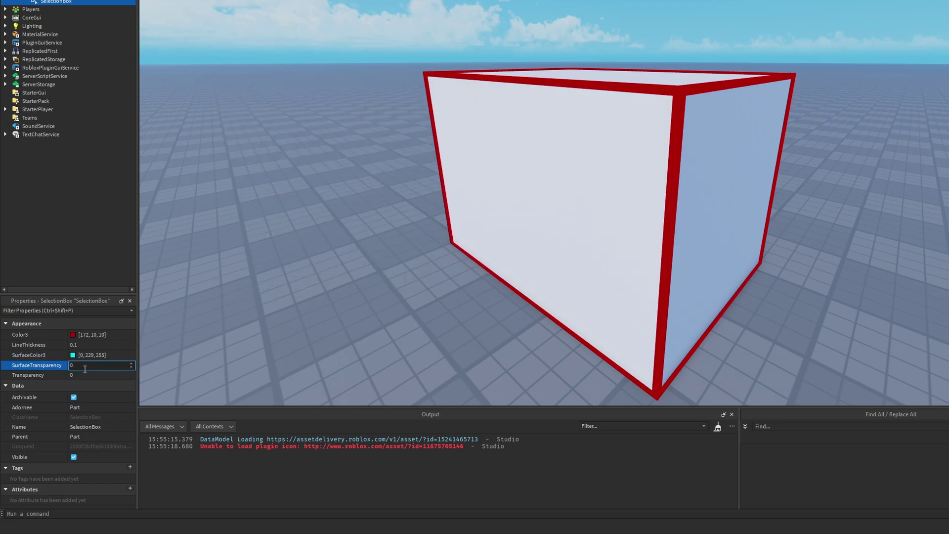
key("Return")
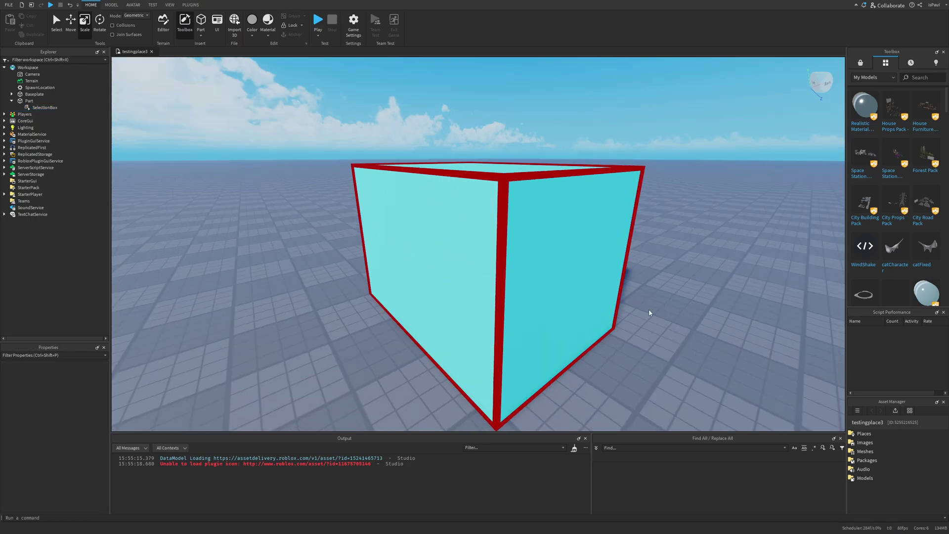
left_click(596, 317)
left_click(646, 322)
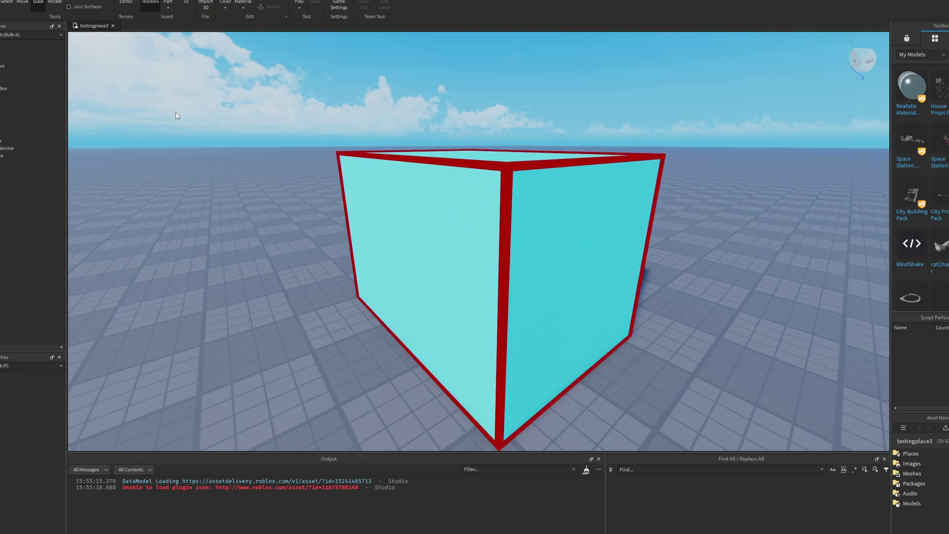
Set the SelectionBox's Transparency to 0.5 and inspect its outline up close.
left_click(10, 88)
left_click(102, 377)
type(".5")
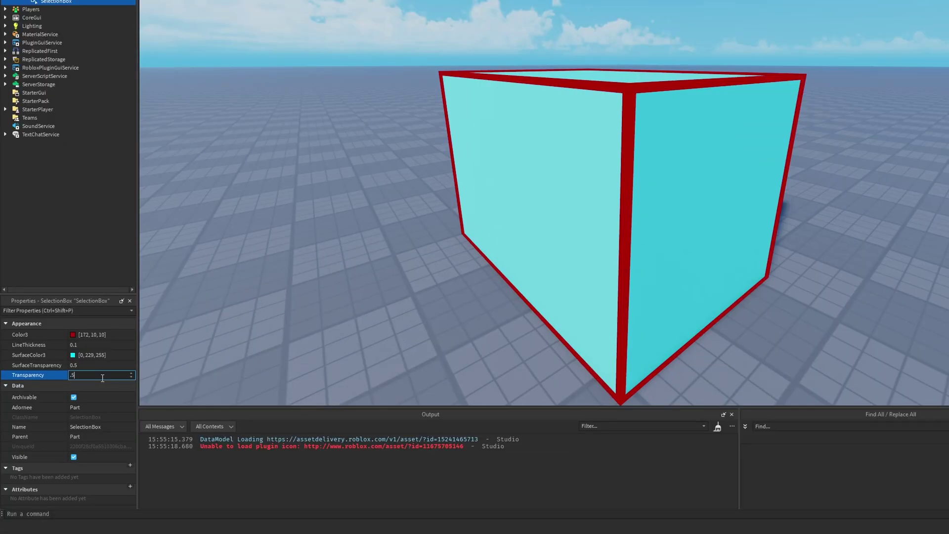
key("Return")
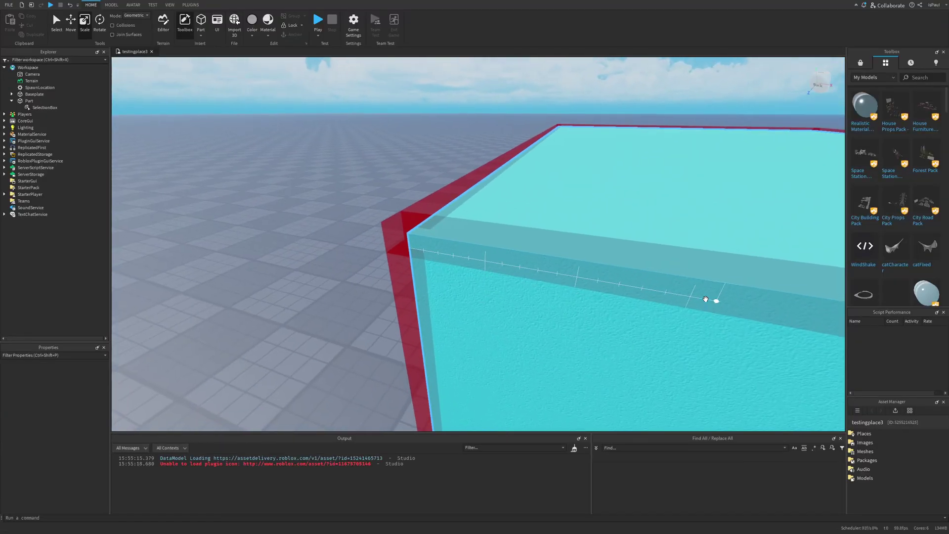
mouse_move(714, 298)
right_mouse_down()
mouse_move(704, 293)
mouse_move(706, 300)
right_mouse_up()
right_click_drag(629, 280, 627, 279)
left_click(628, 279)
key("f")
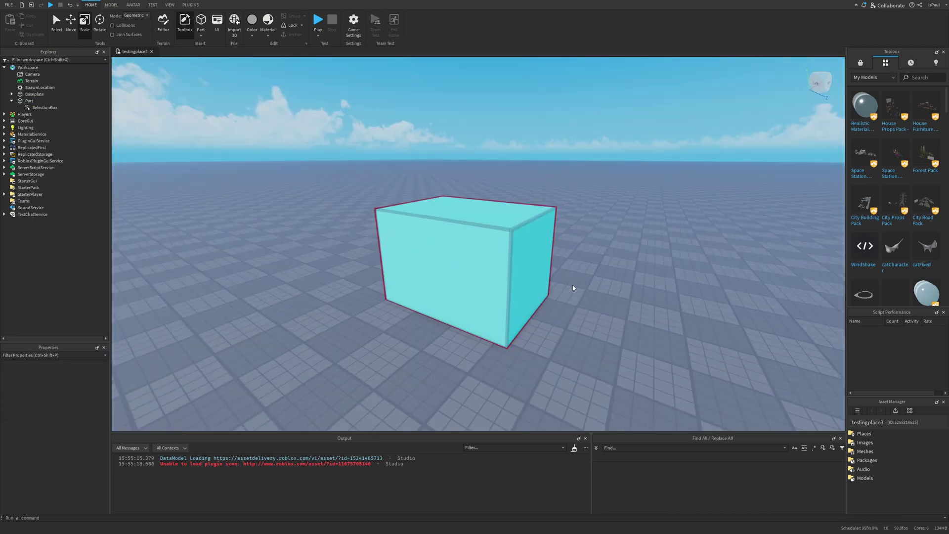
left_click(561, 276)
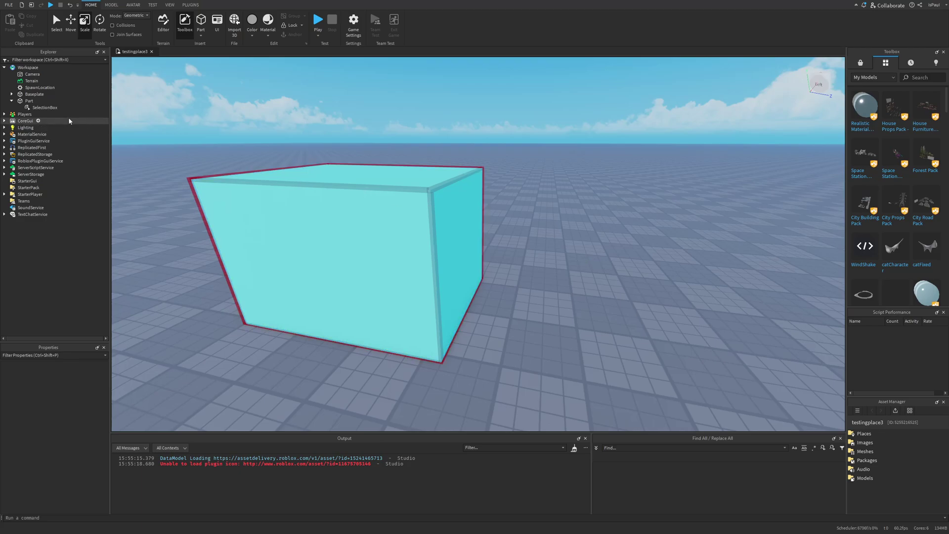
Give a second block part a Highlight with FillTransparency 0.7 and green FillColor [41, 255, 37].
left_click(37, 107)
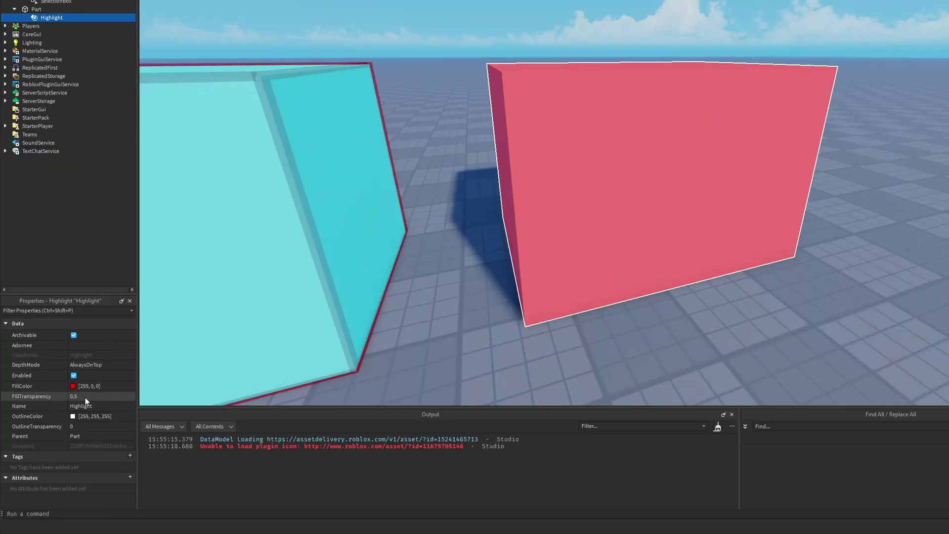
left_click_drag(117, 400, 127, 399)
left_click(72, 386)
left_click_drag(639, 97, 397, 35)
left_click(417, 70)
left_click(410, 216)
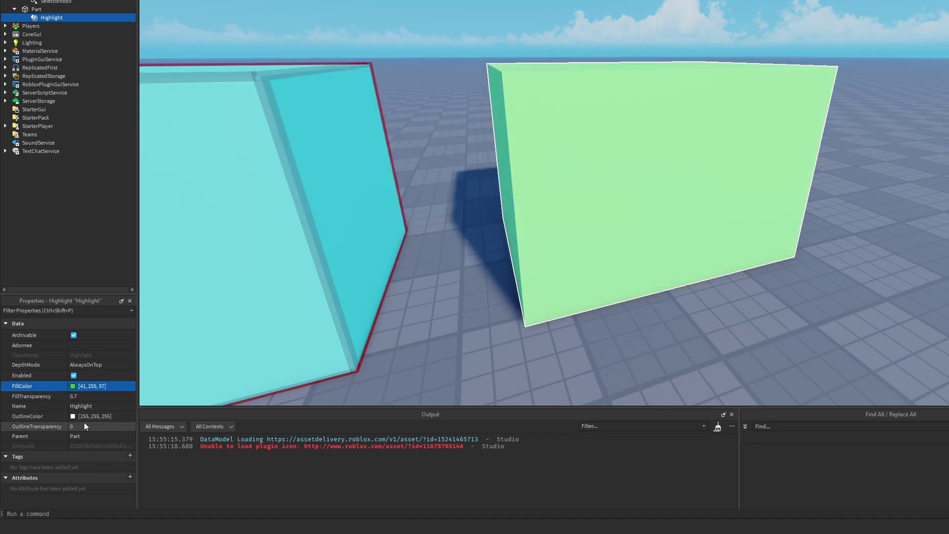
Set the Highlight's OutlineColor to cyan [0, 251, 255] and its OutlineTransparency to 0.25.
left_click(72, 417)
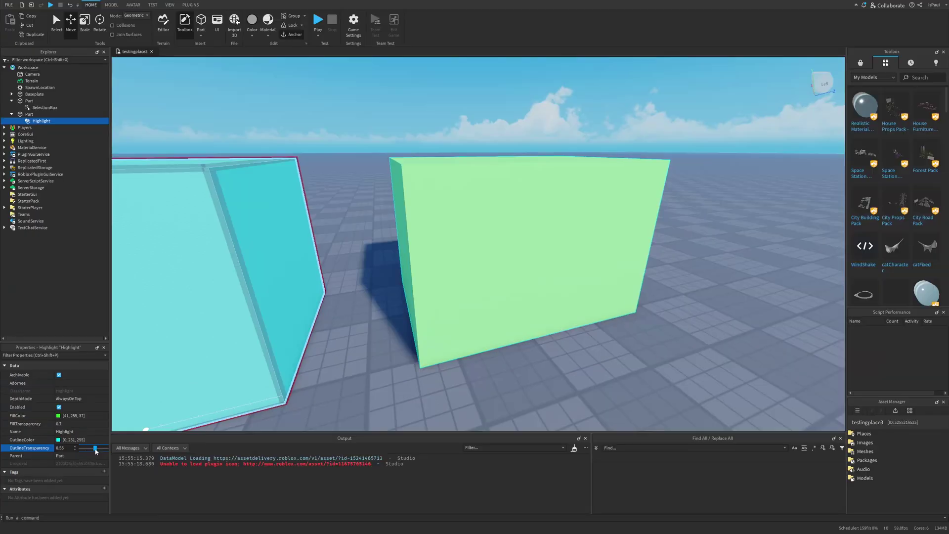
left_click_drag(95, 451, 84, 449)
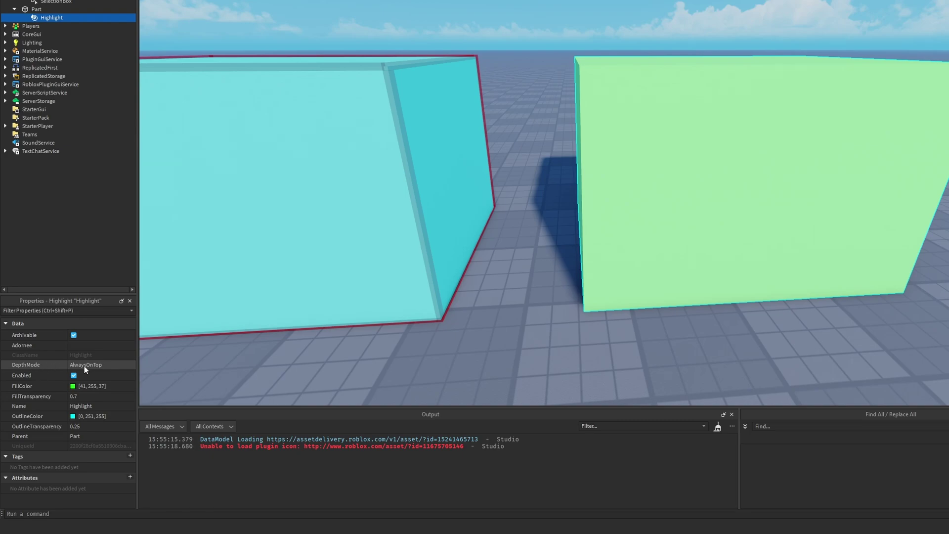
key("s")
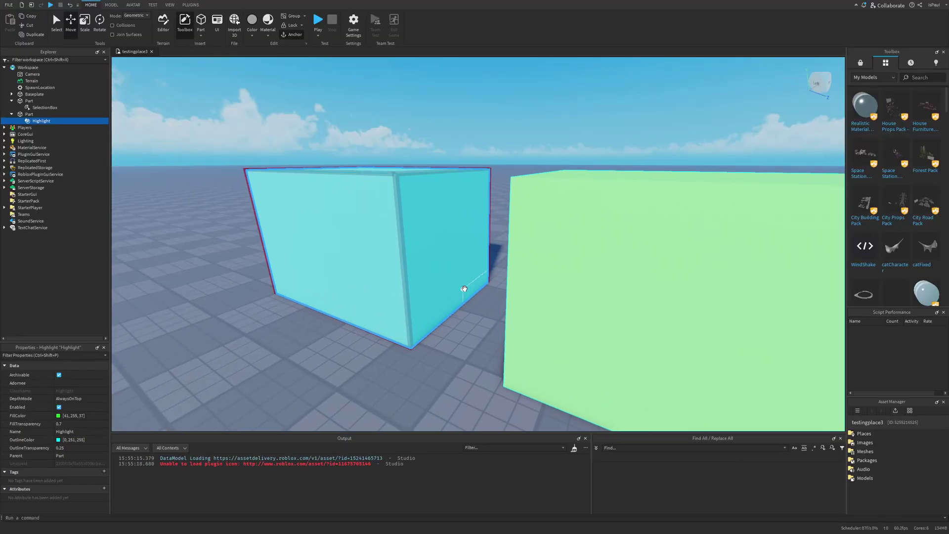
right_click_drag(462, 291, 438, 282)
middle_click_drag(438, 281, 368, 269)
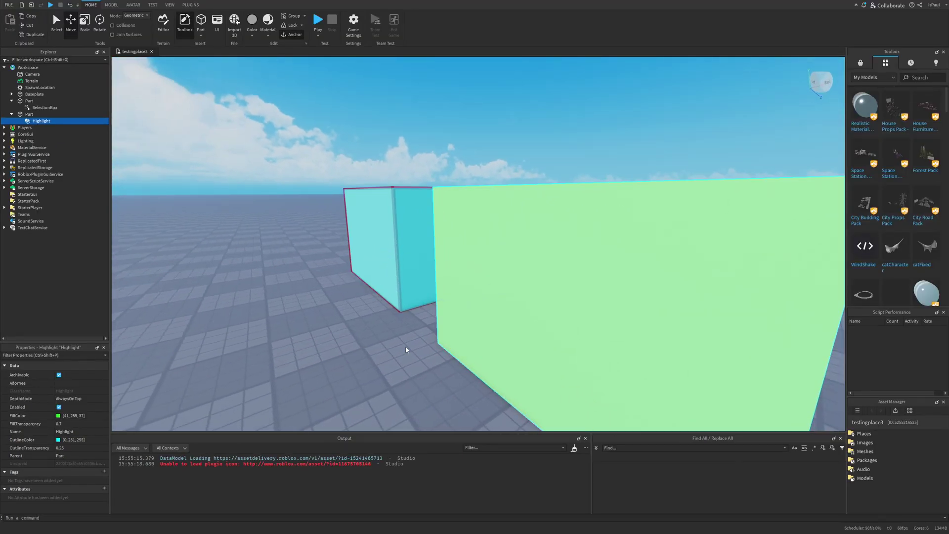
key("w")
right_click_drag(406, 349, 462, 272)
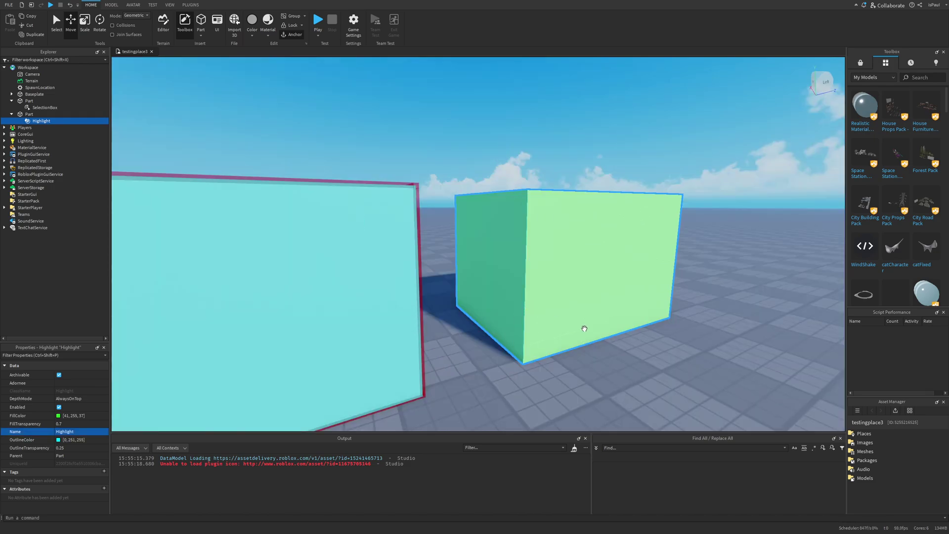
Compare the green highlighted part with the SelectionBox part from several angles, including where one sits behind the other.
right_click_drag(585, 329, 602, 327)
key("s")
key("a")
key("a")
key("a")
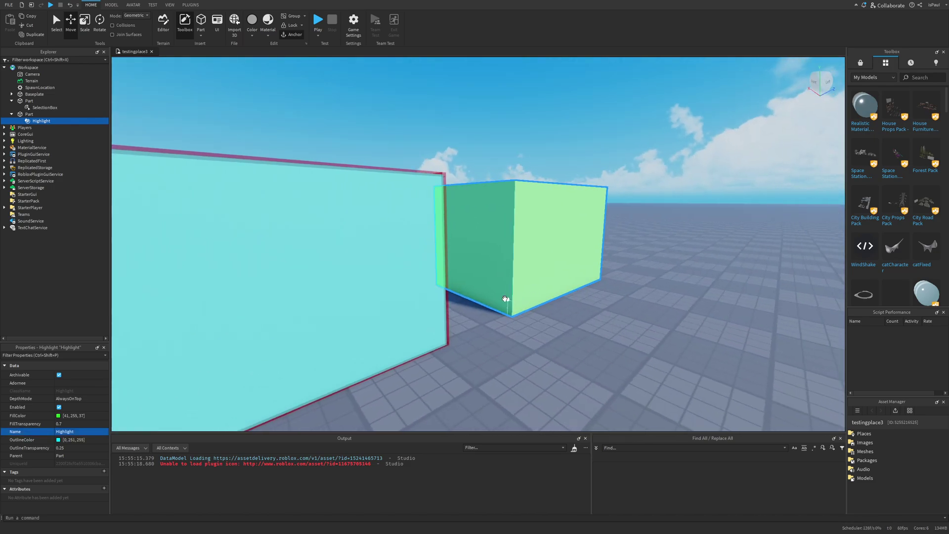
right_click_drag(509, 279, 509, 279)
key("a")
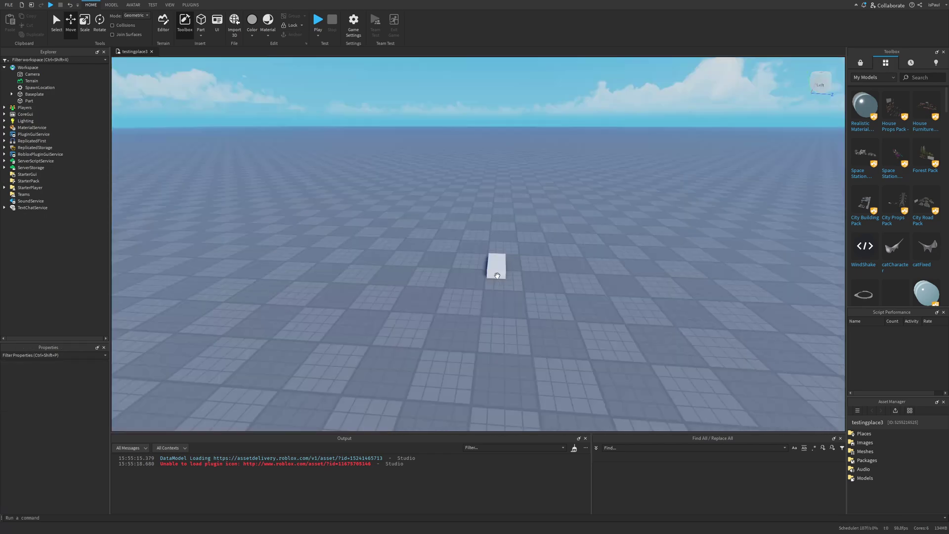
Add a SelectionSphere to the new block part and set its Adornee to that part.
left_click(494, 265)
key("f")
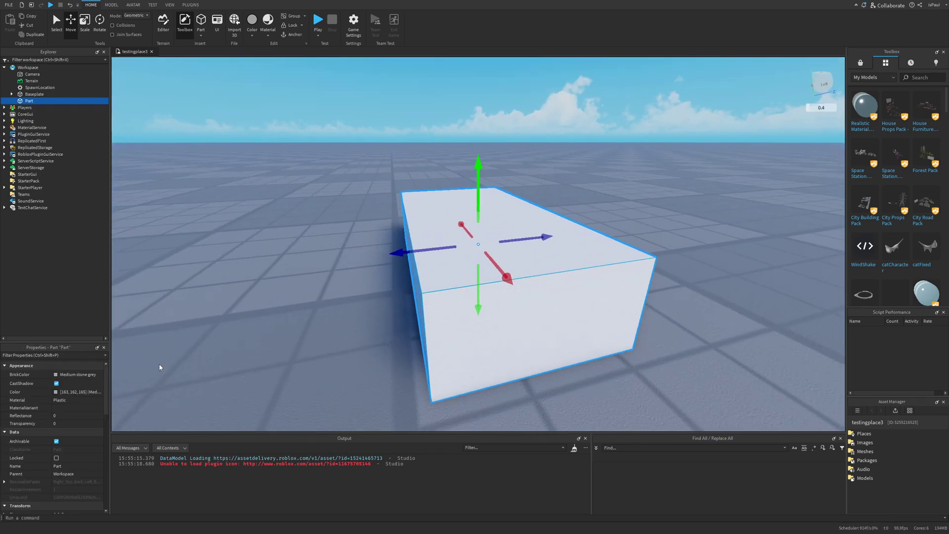
left_click(39, 101)
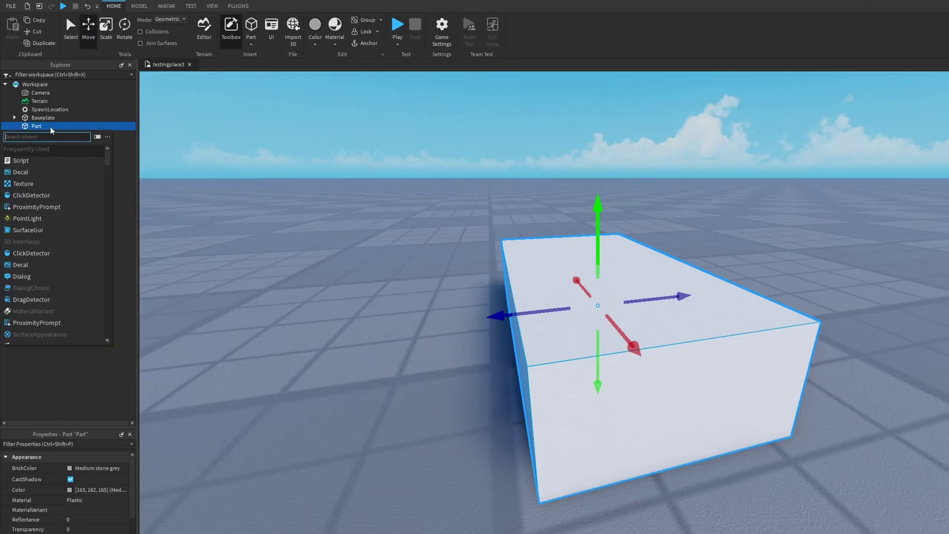
type("selec")
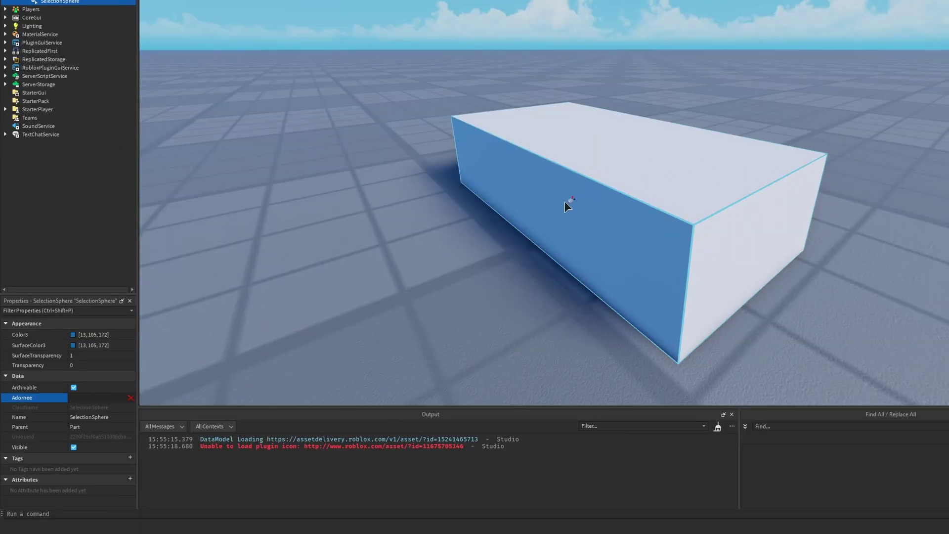
left_click(574, 207)
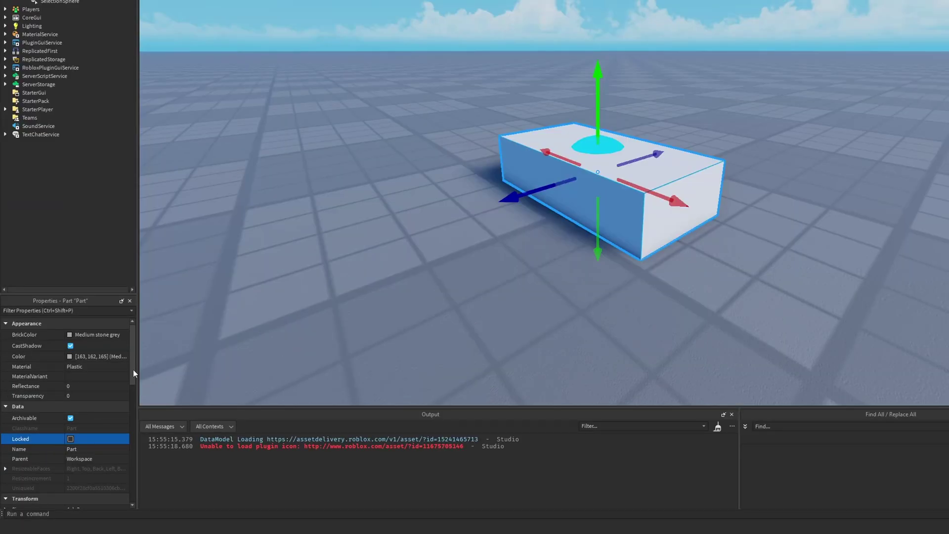
Change the part's shape to a ball and enter 4 for its Size.
left_click_drag(132, 374, 138, 451)
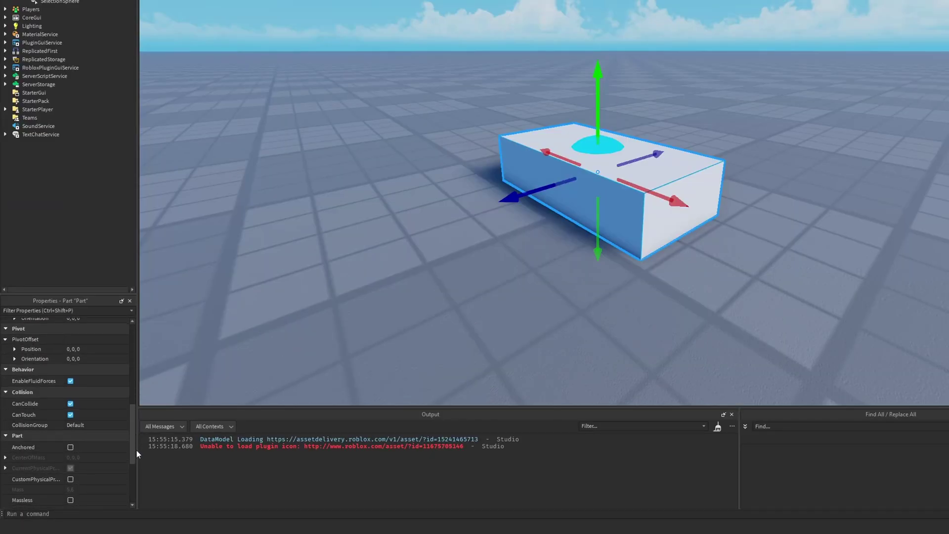
left_click(93, 436)
left_click(79, 445)
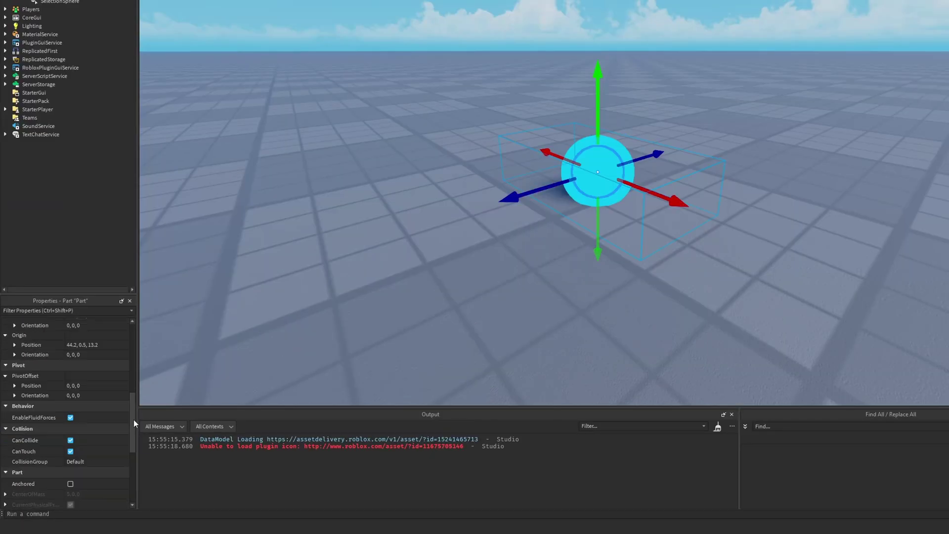
left_click_drag(133, 418, 135, 387)
left_click(98, 393)
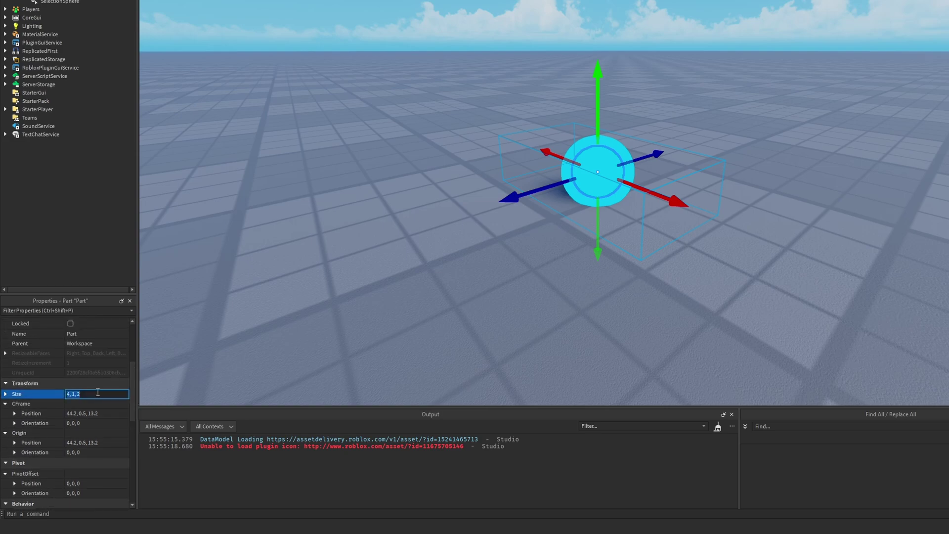
type("4")
key("Return")
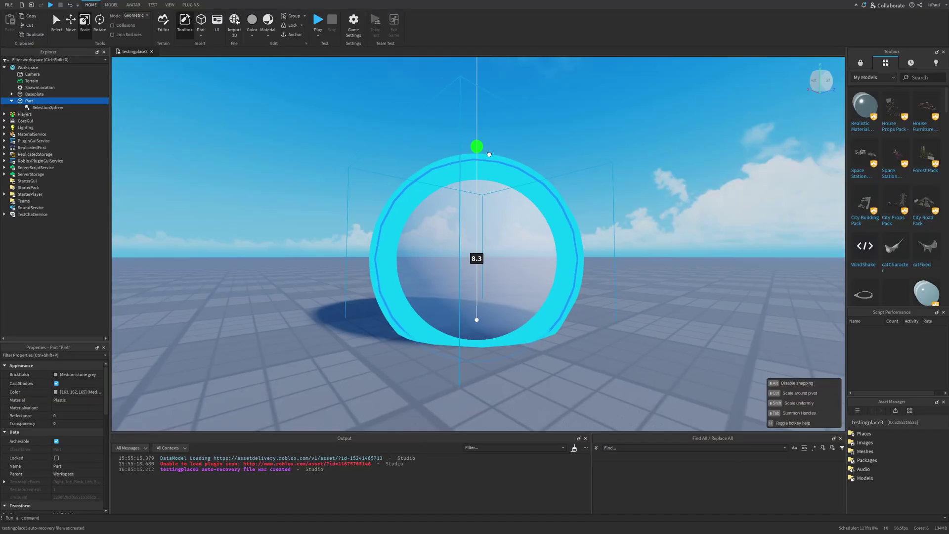
Raise the enlarged ball off the baseplate and inspect its SelectionSphere outline.
left_click(660, 223)
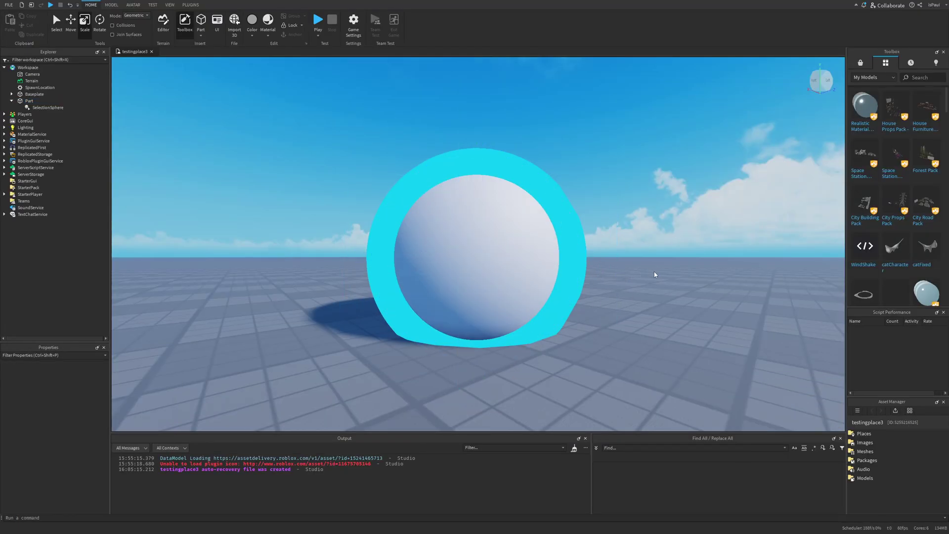
left_click(618, 343)
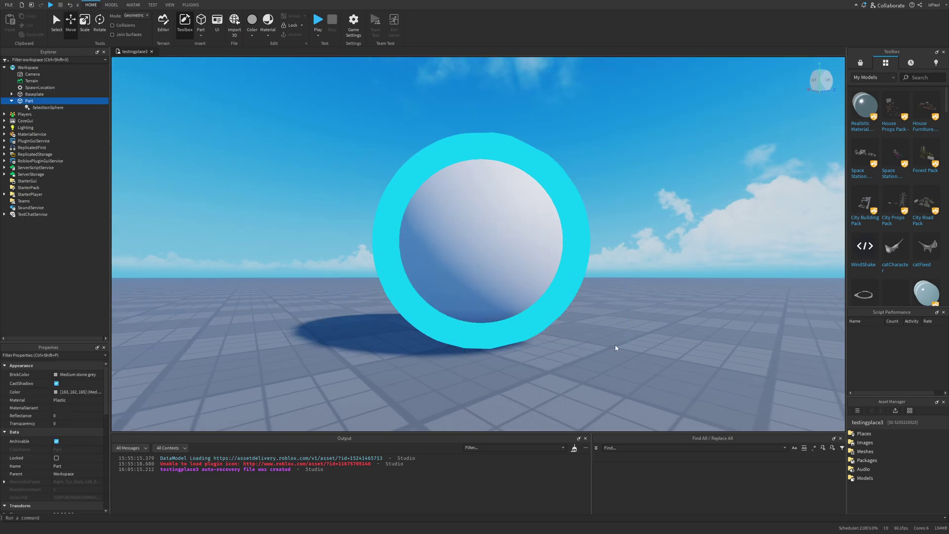
right_click_drag(618, 333, 619, 333)
right_click_drag(672, 286, 672, 286)
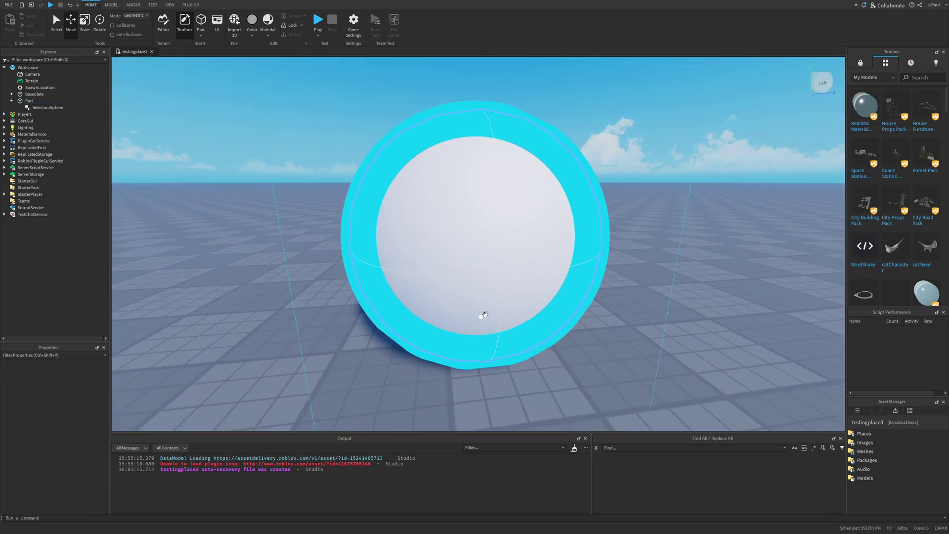
left_click(585, 205)
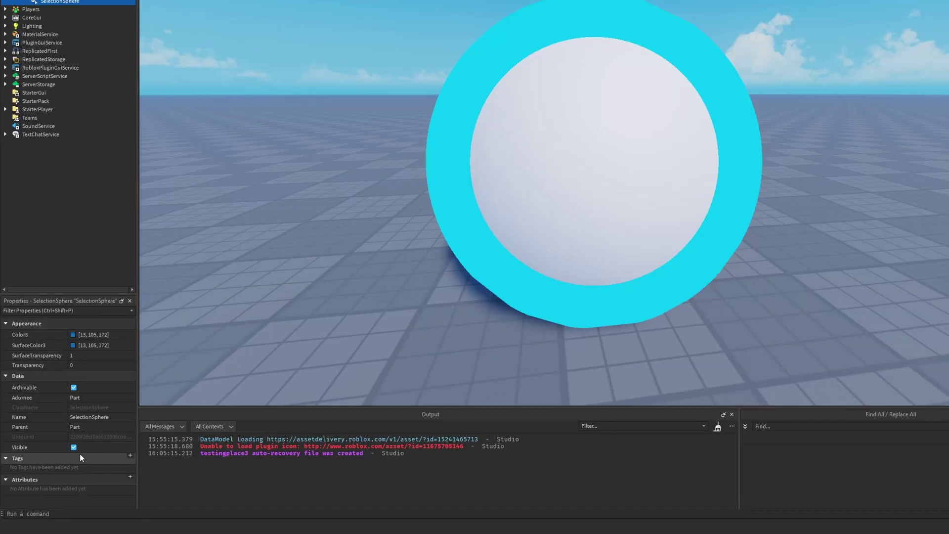
Set the SelectionSphere's Transparency to 0.5 and inspect the ball from different distances and angles.
mouse_move(90, 388)
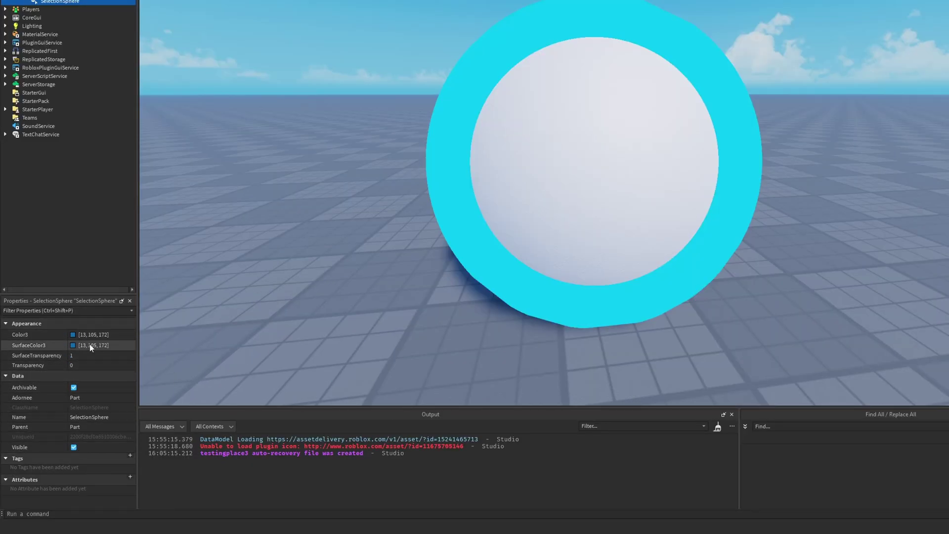
left_click(111, 355)
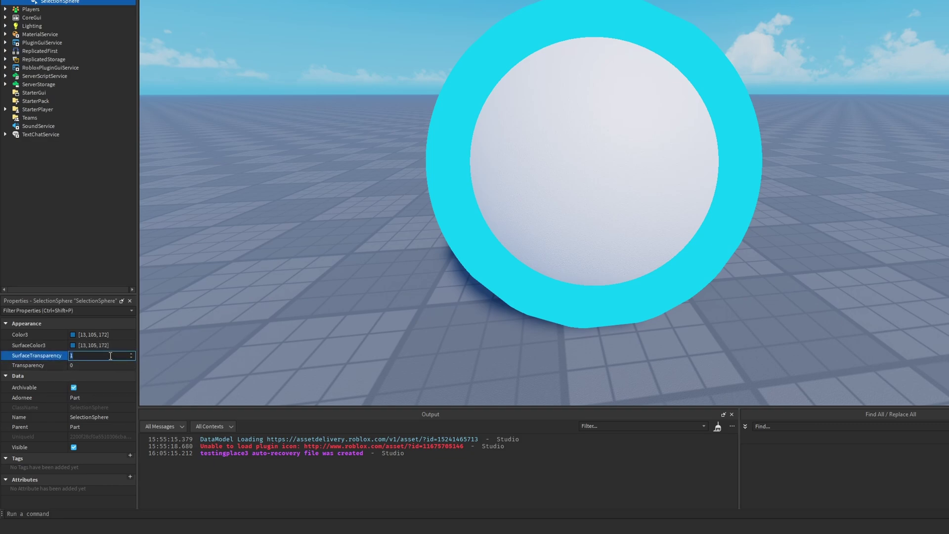
left_click(98, 366)
key("Return")
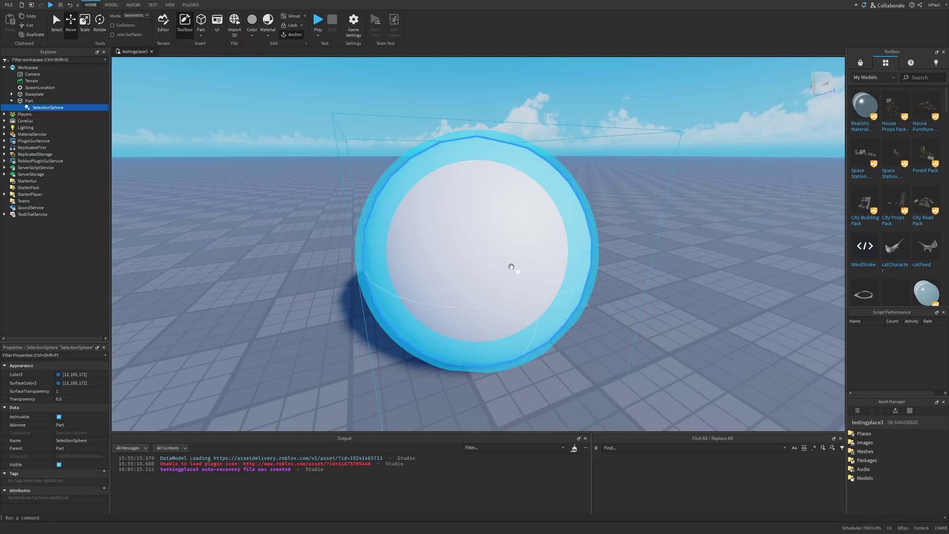
key("d")
right_click_drag(659, 281, 661, 280)
key("s")
key("q")
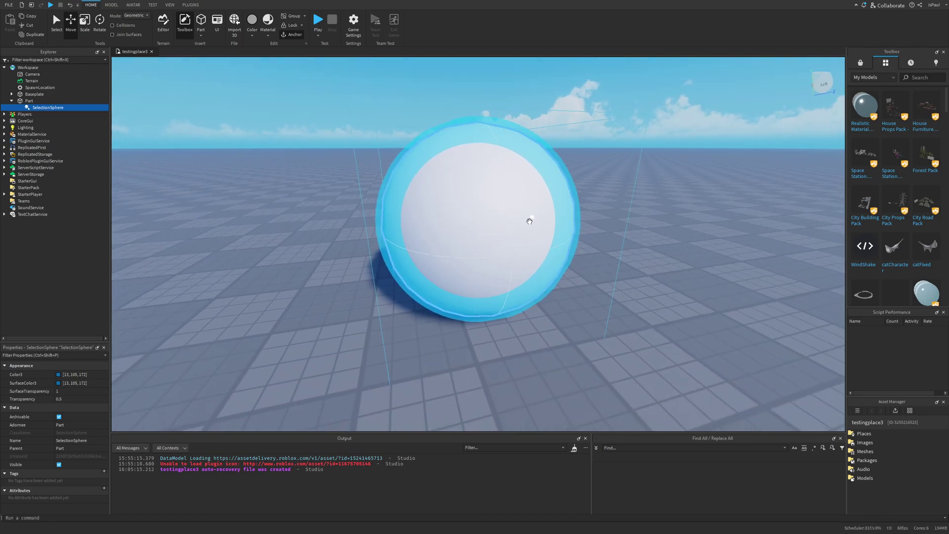
key("w")
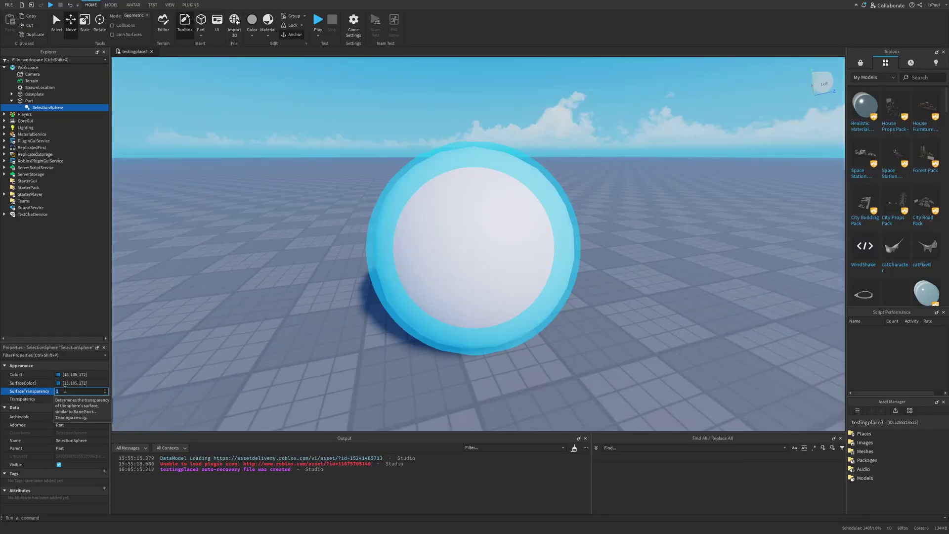
Set the SelectionSphere's SurfaceTransparency to 0.5 and check the effect around the ball.
left_click(93, 355)
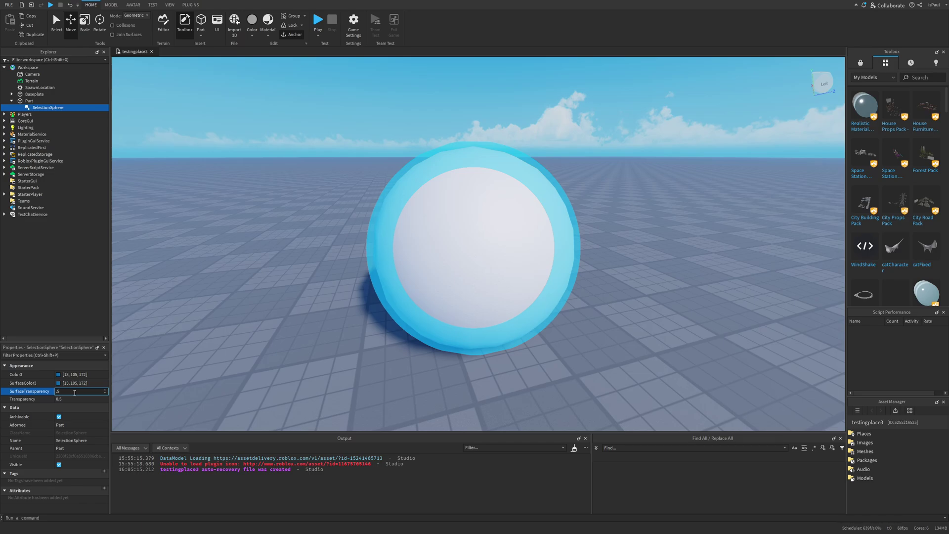
type(".5")
key("Return")
left_click(627, 304)
key("a")
right_click_drag(627, 304, 628, 304)
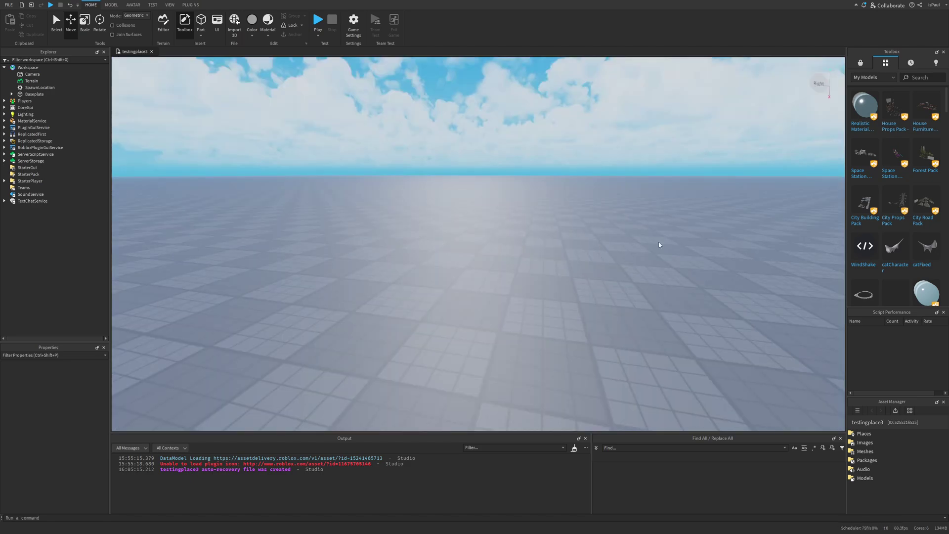
Add a Dialog object to a new block part on the baseplate.
right_click_drag(659, 242, 591, 179)
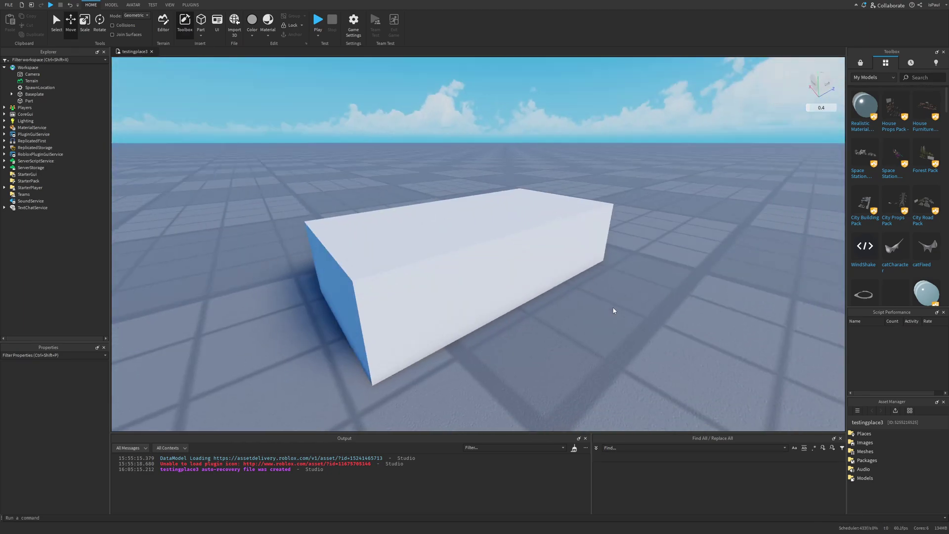
scroll(614, 307, "down", 3)
scroll(613, 307, "up", 3)
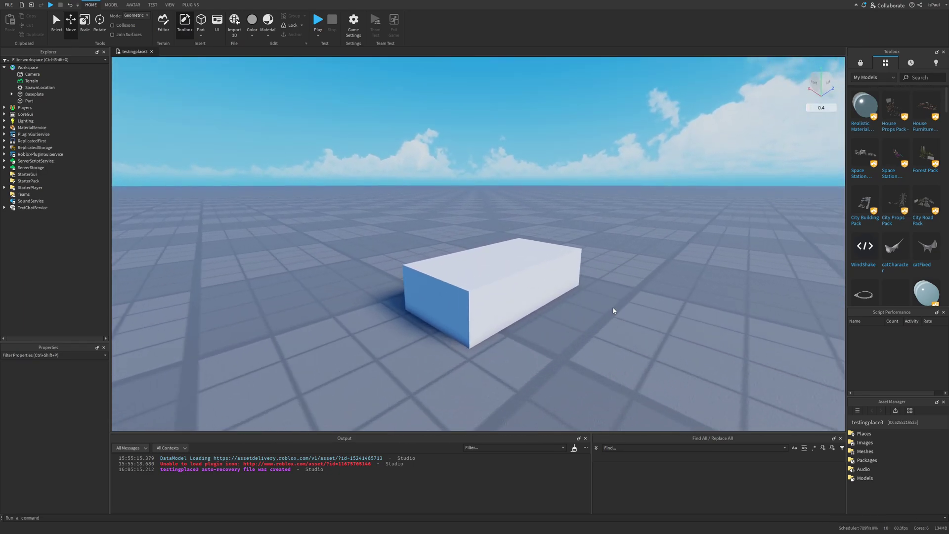
left_click(520, 271)
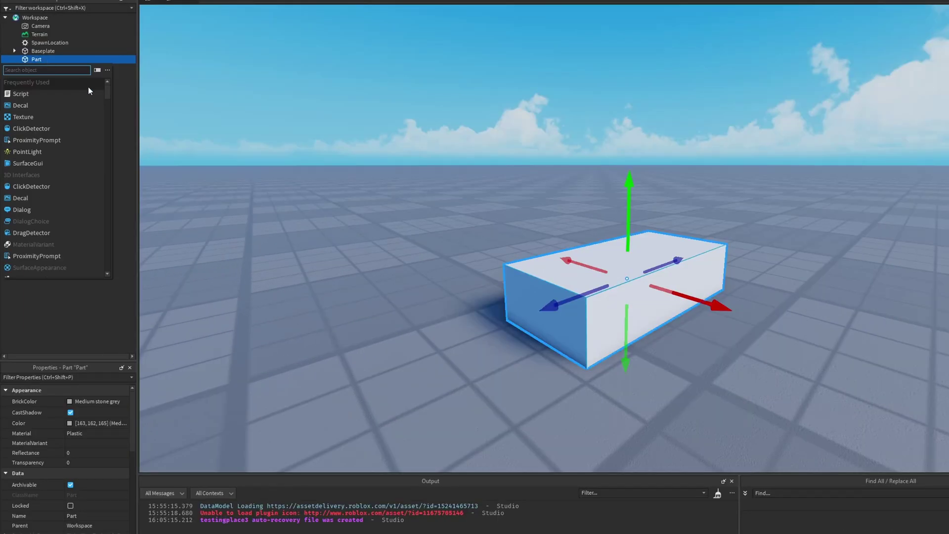
type("dial")
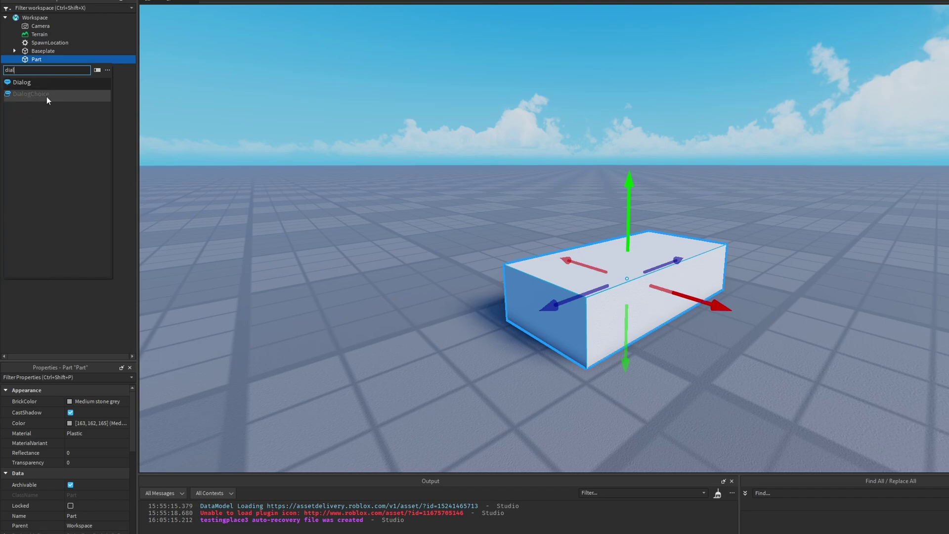
left_click(24, 82)
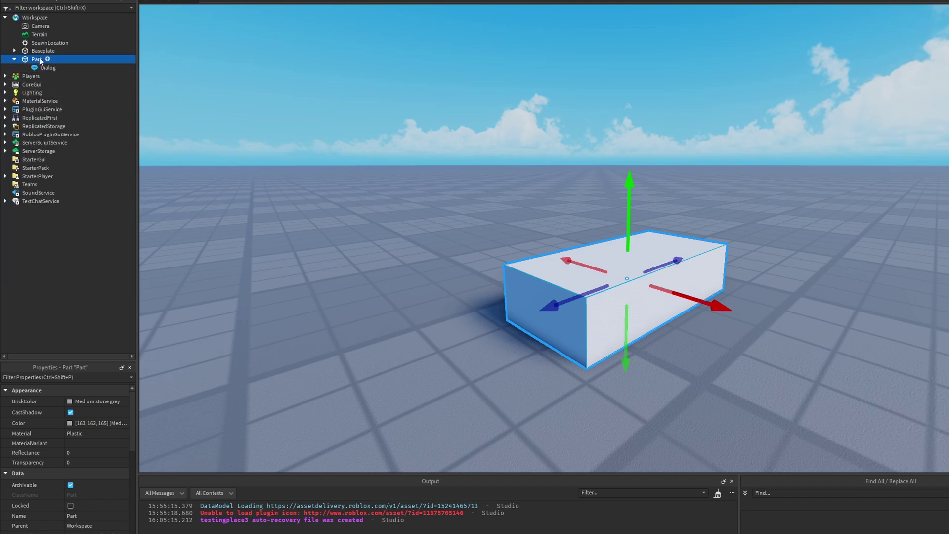
Review the Dialog's properties, including the options for Tone and Purpose.
left_click(46, 66)
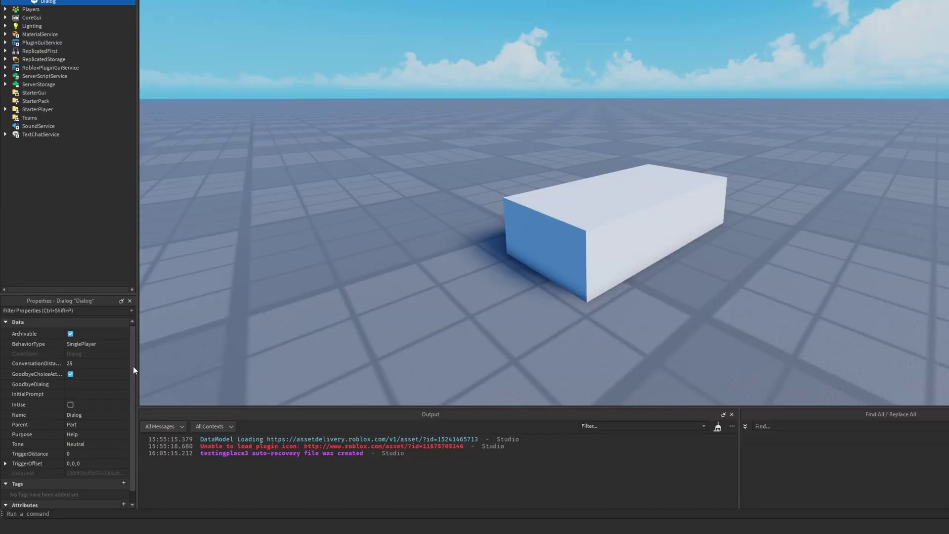
scroll(132, 433, "down", 1)
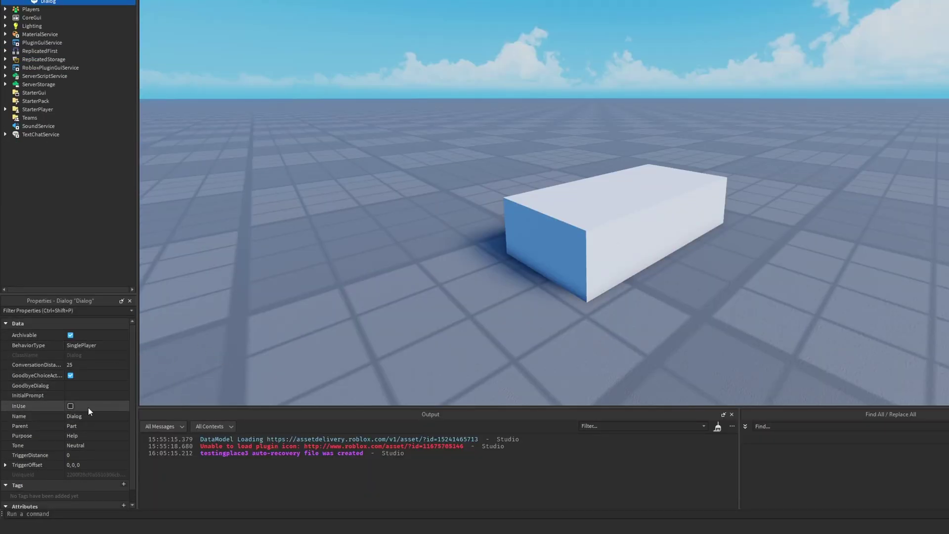
left_click(101, 445)
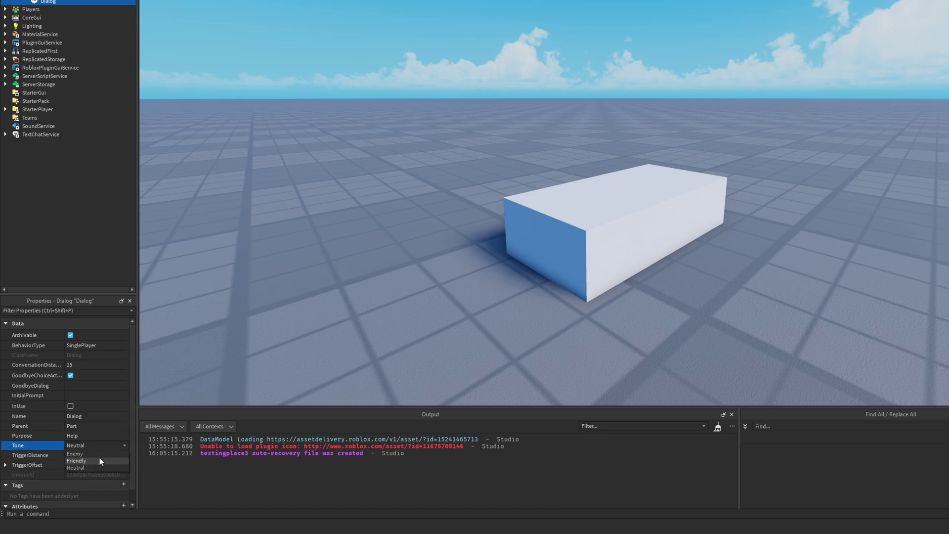
left_click(86, 435)
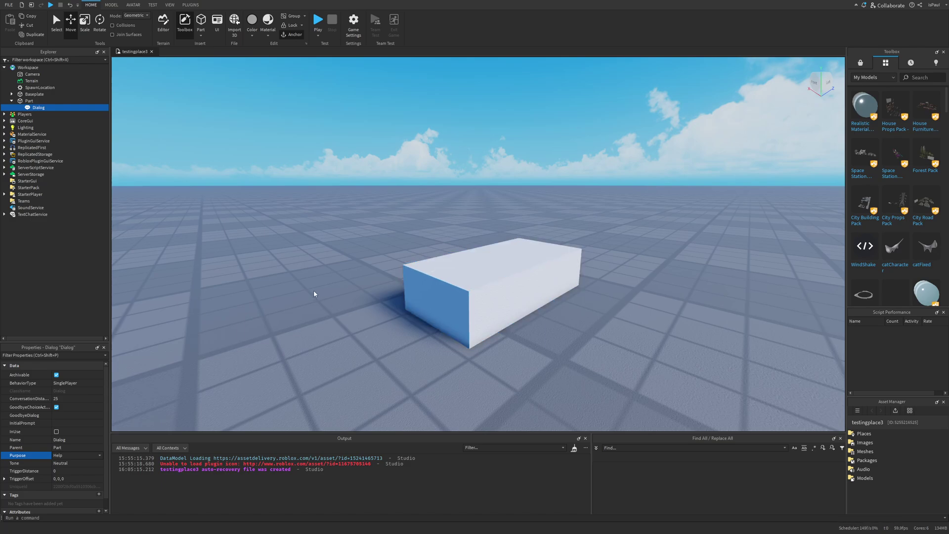
Set the Dialog's InitialPrompt to Hello and its GoodbyeDialog to Goodbye.
left_click(25, 424)
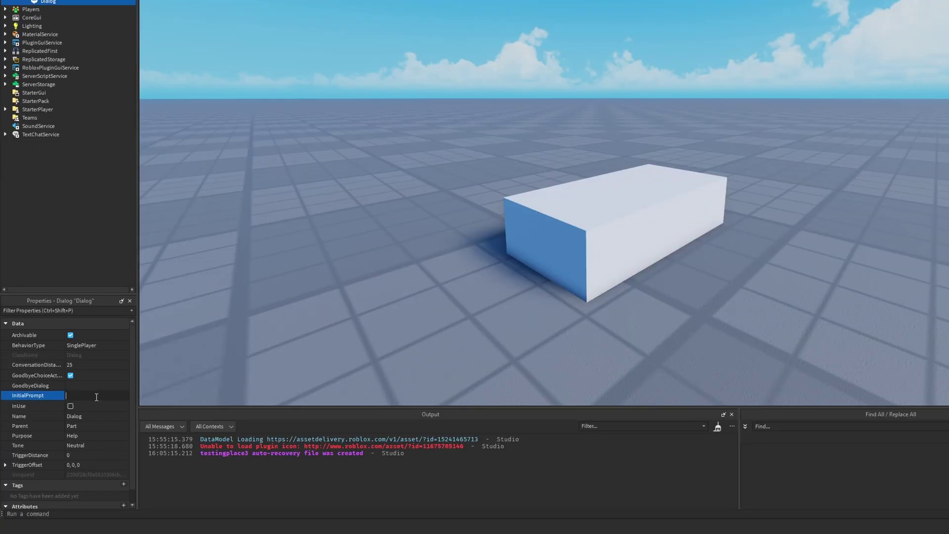
type("Hello")
left_click(31, 385)
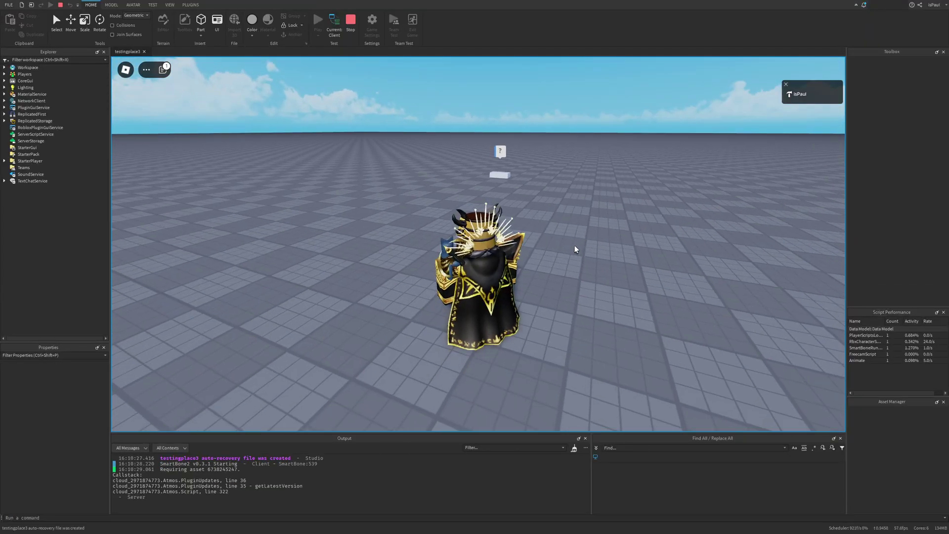
In the play test, walk up to the block part, start its dialog and look around the speech bubble.
key("w")
right_click_drag(506, 166, 533, 203)
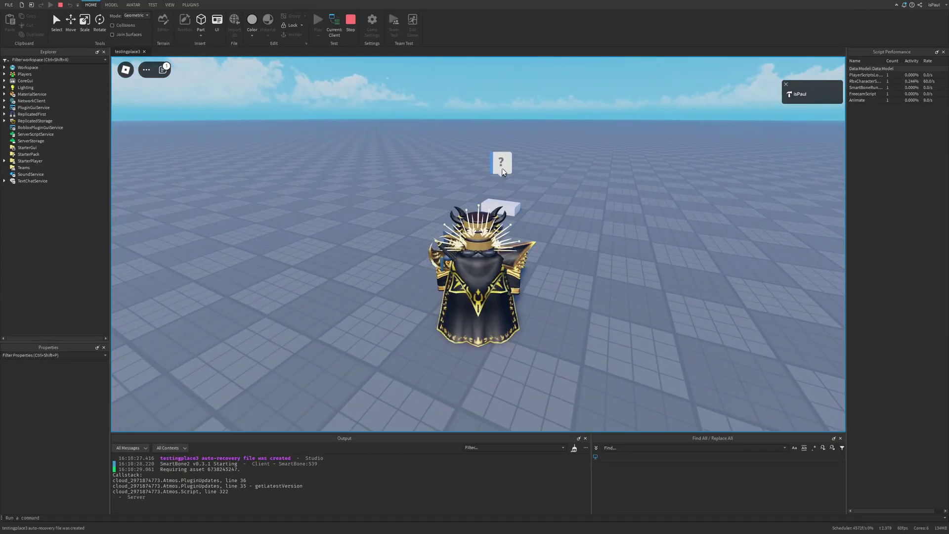
left_click(502, 167)
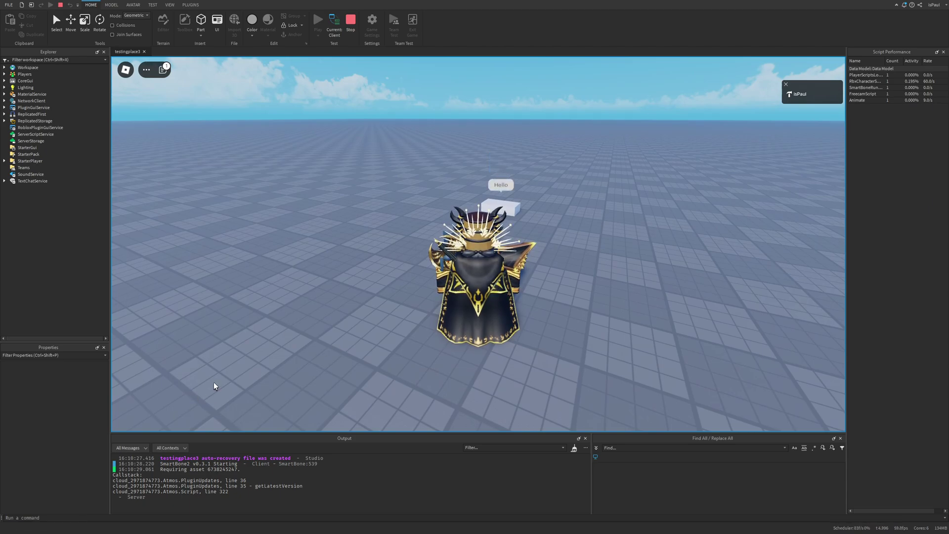
right_click_drag(213, 382, 336, 338)
key("w")
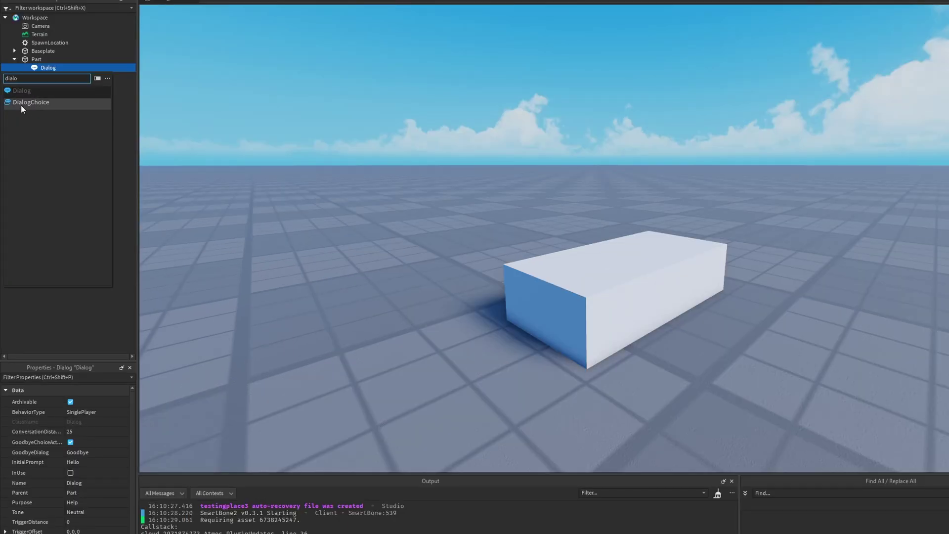
Add a DialogChoice to the Dialog and set its ResponseDialog to Hi and its GoodbyeDialog to "...".
left_click(18, 136)
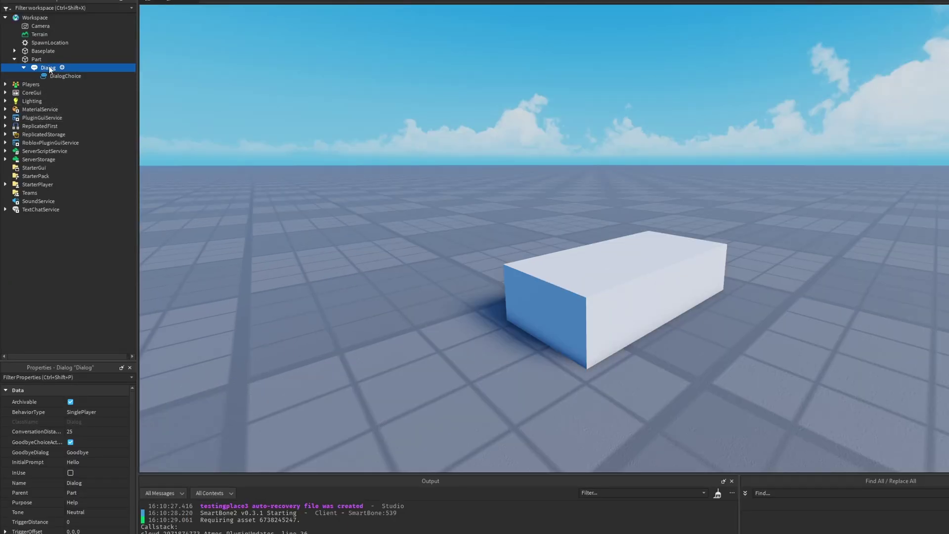
left_click(55, 75)
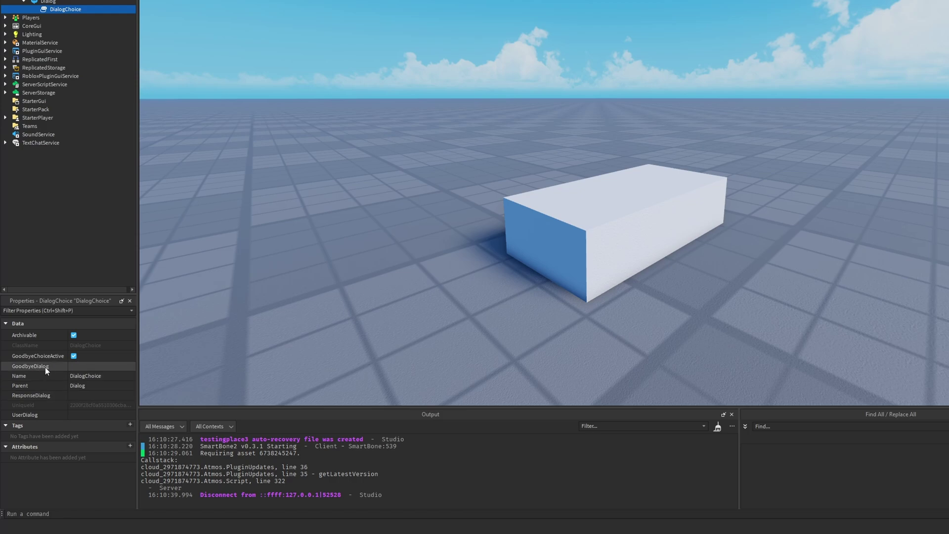
left_click(89, 395)
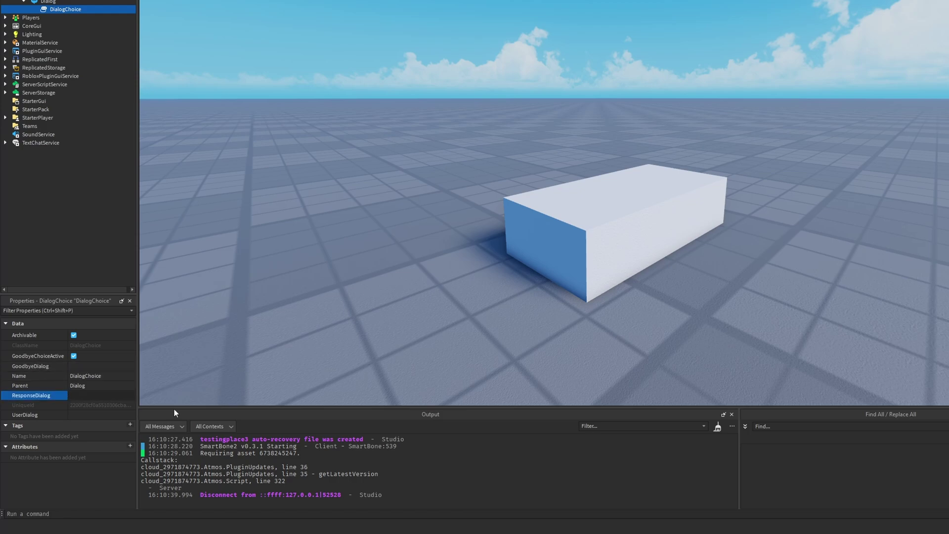
type("Hi")
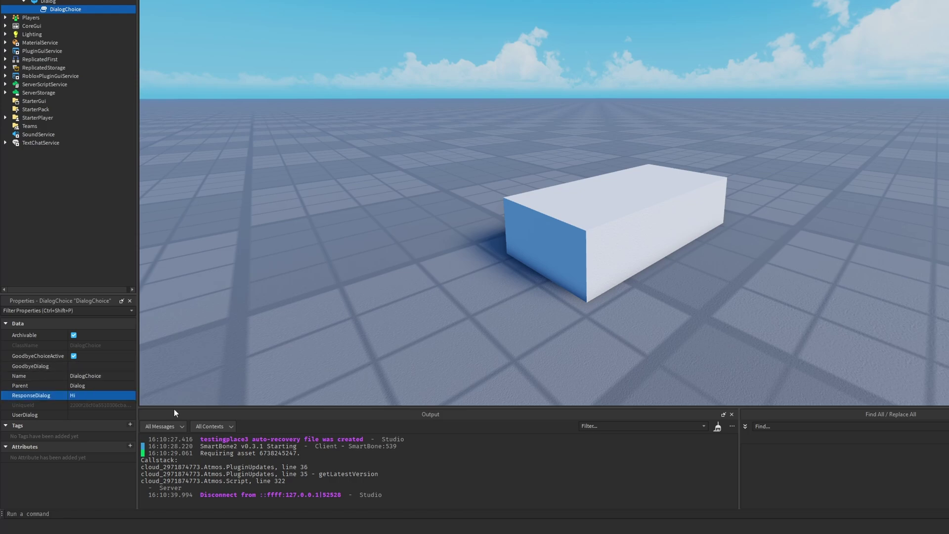
left_click(123, 365)
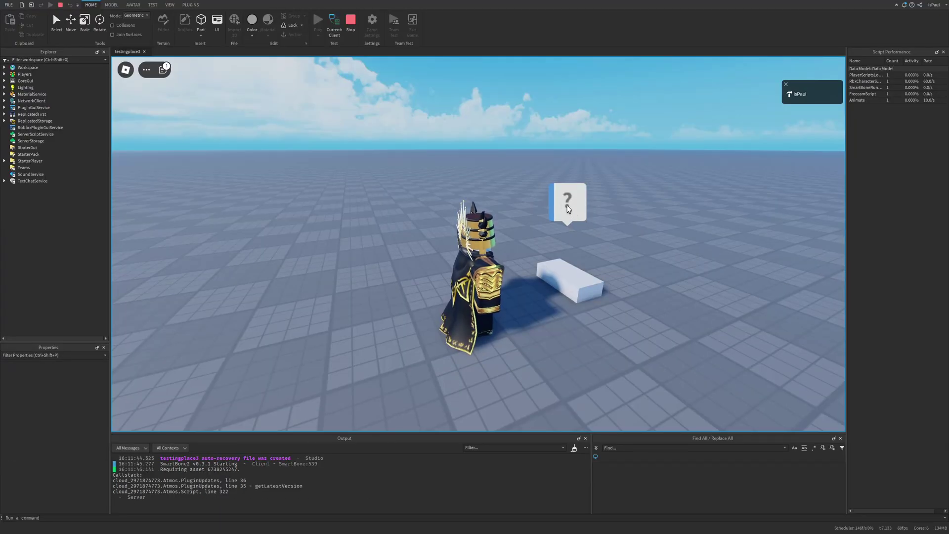
In the play test, start the block part's dialog, answer with Goodbye and end the test.
left_click(568, 207)
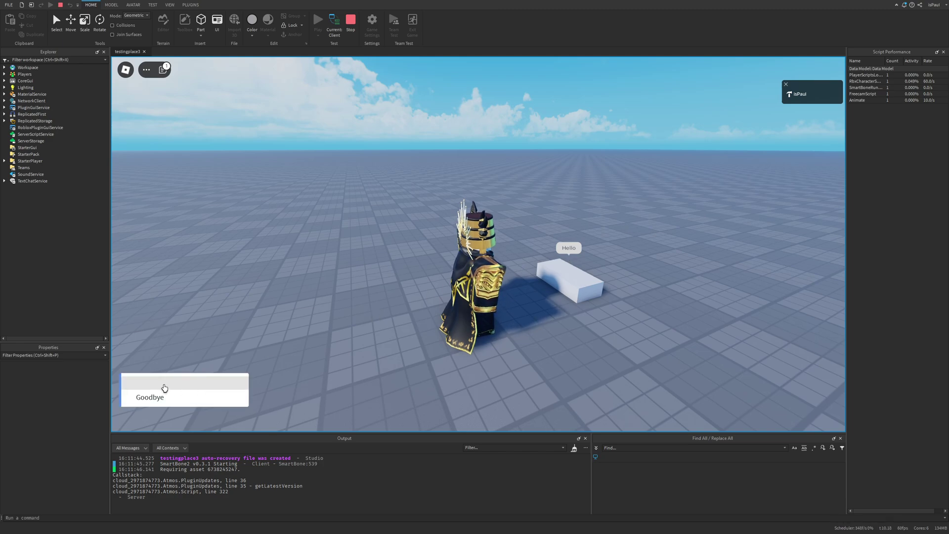
left_click(157, 397)
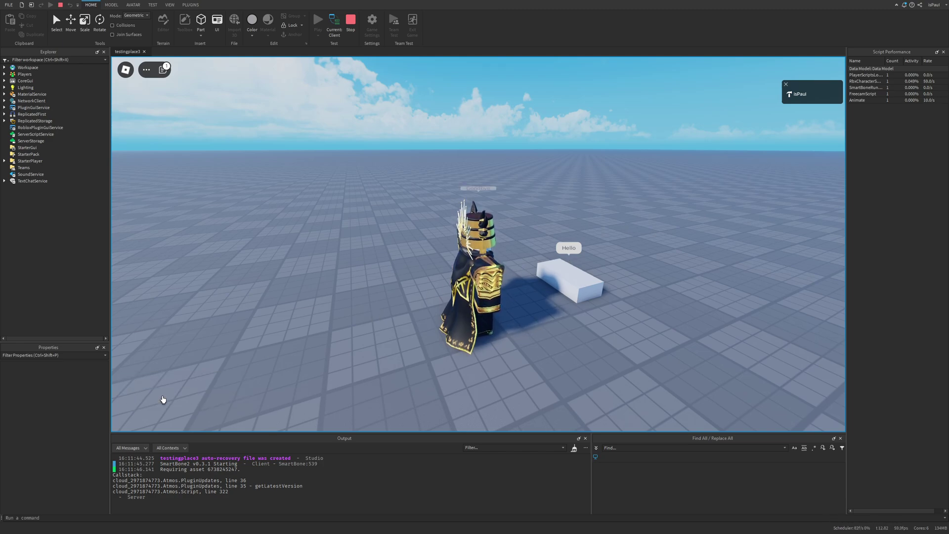
left_click(350, 20)
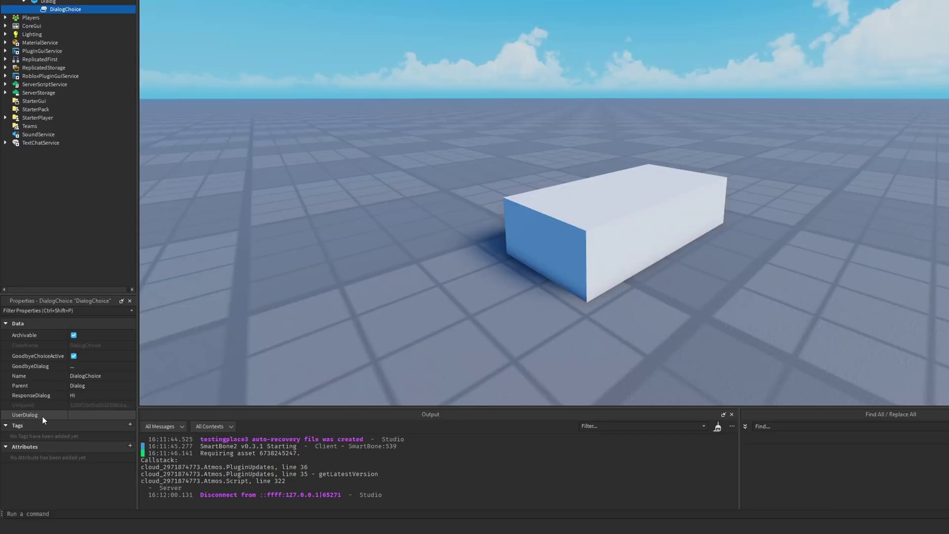
Set the DialogChoice's UserDialog to "Who are you?" and pick that answer in the block's dialog during a play test.
left_click(87, 414)
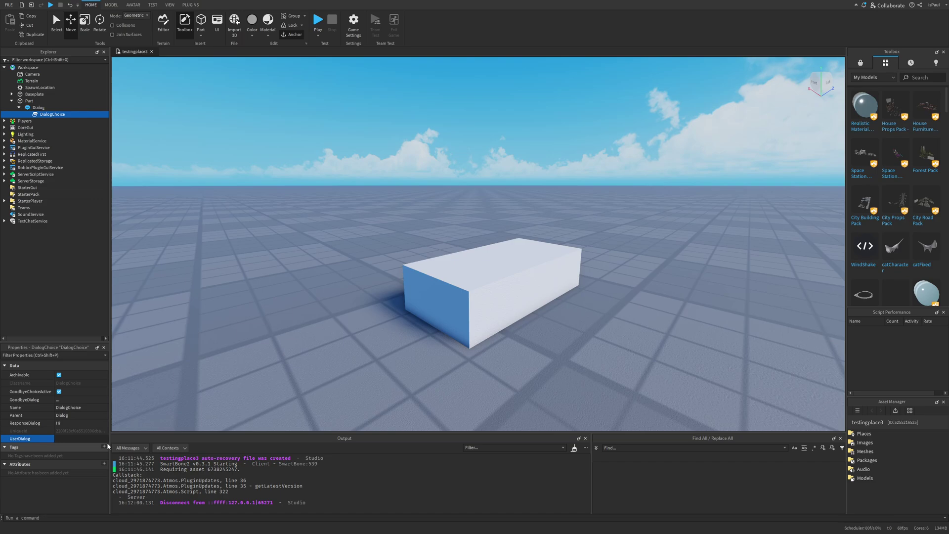
key("F5")
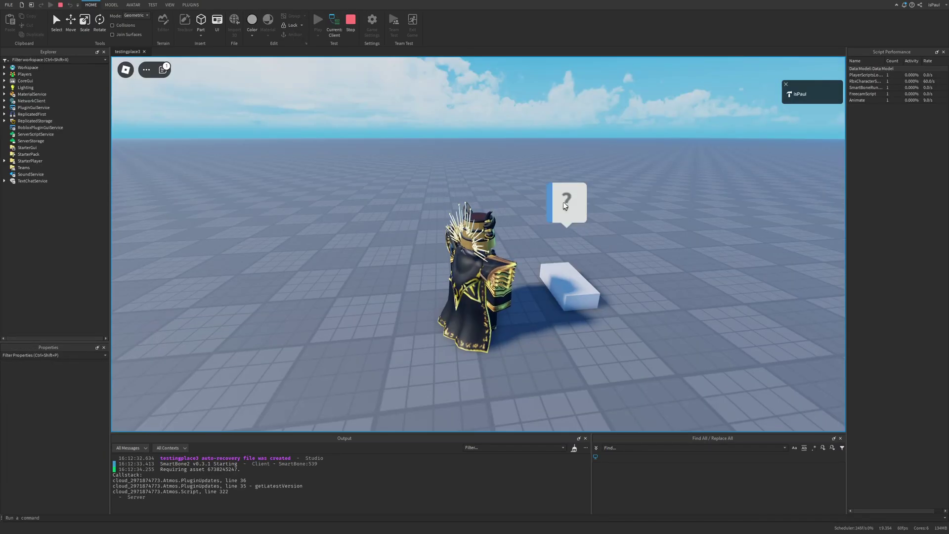
left_click(564, 202)
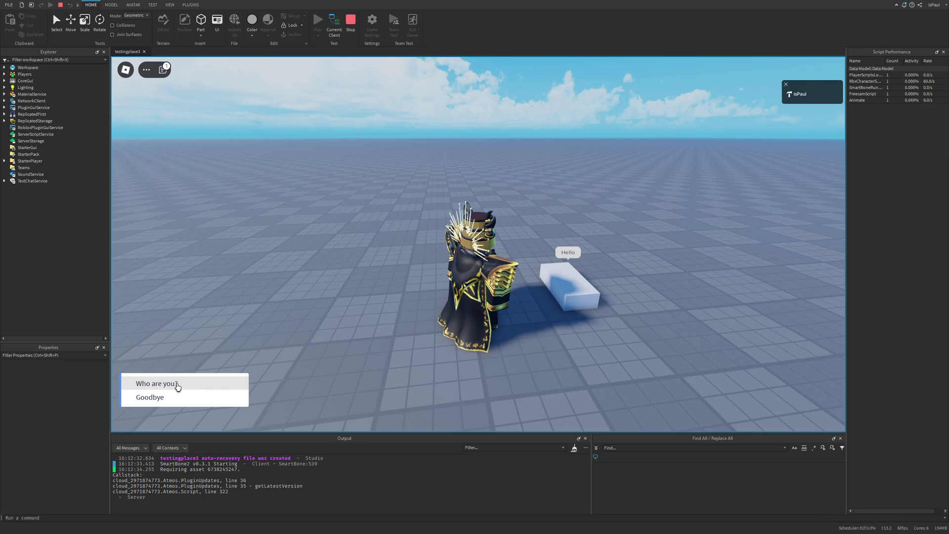
left_click(177, 385)
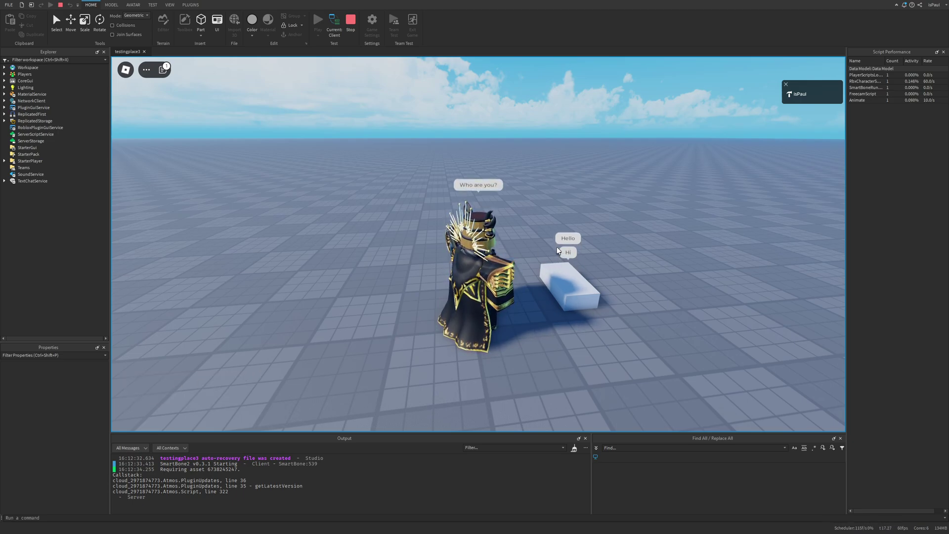
Compare the properties of the Dialog with those of its DialogChoice.
left_click(45, 115)
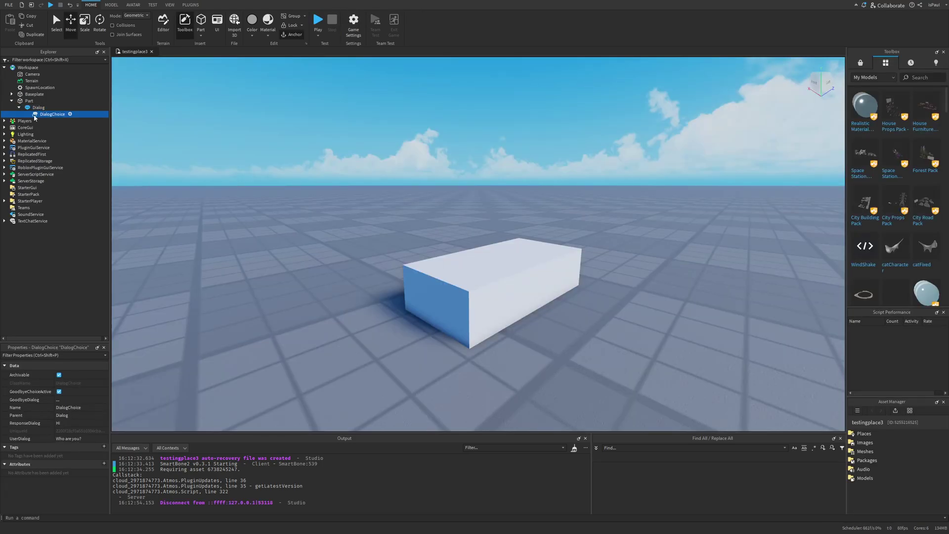
left_click(47, 109)
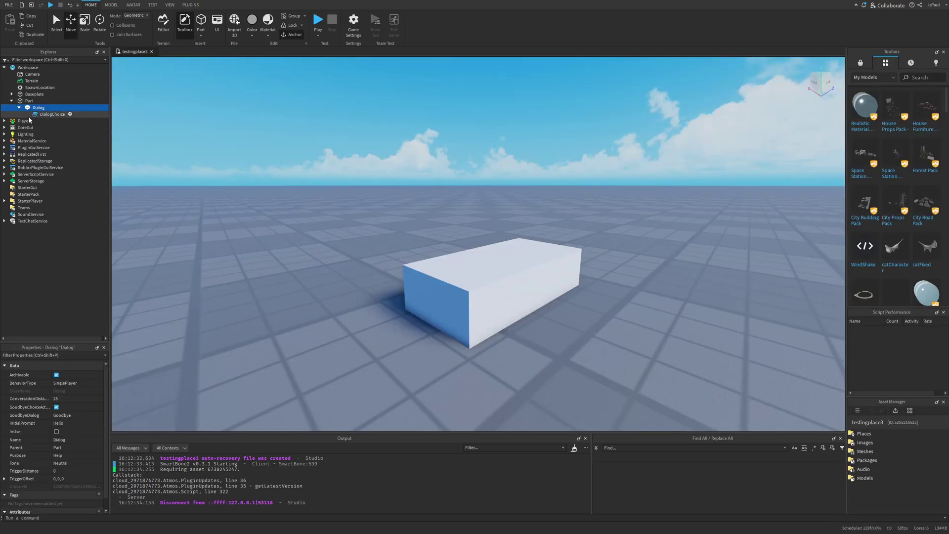
left_click(34, 115)
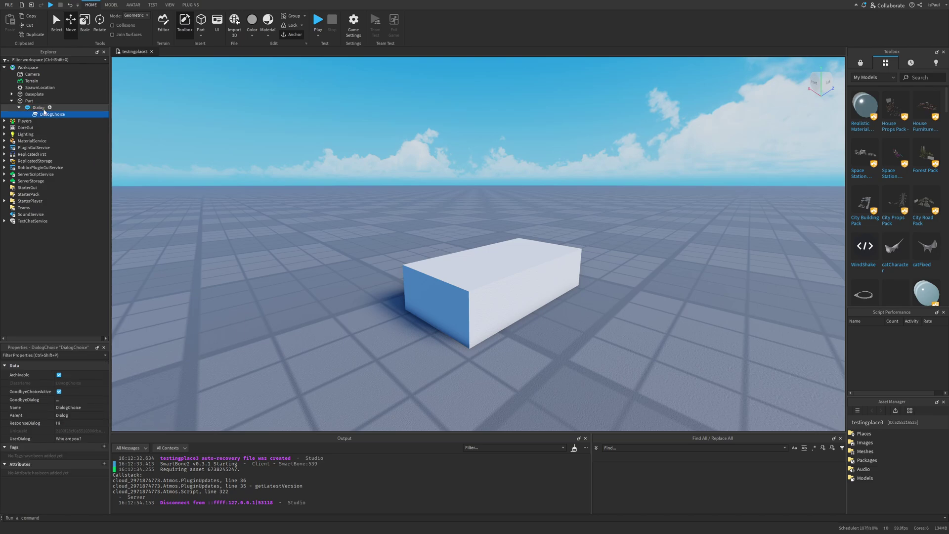
left_click(43, 109)
left_click(36, 115)
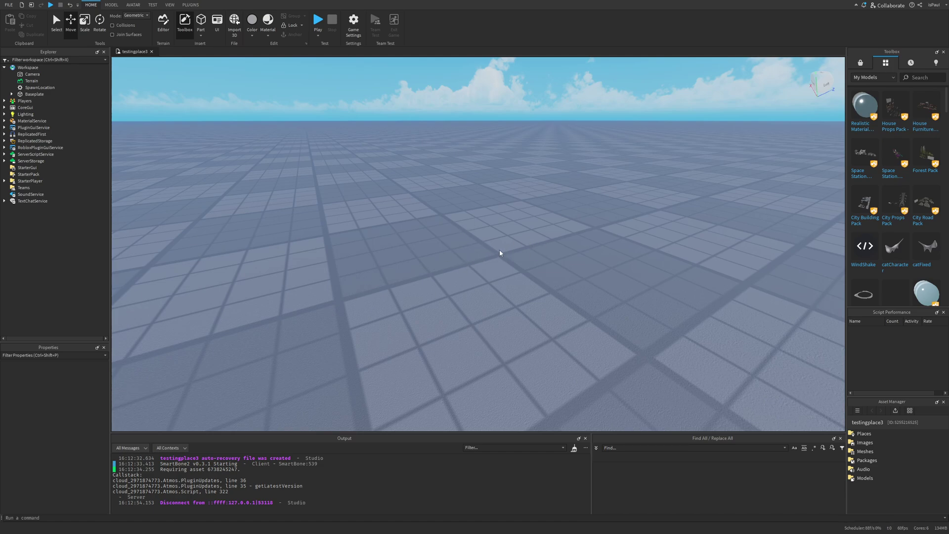
Add a Handles object to a new block part and set its Adornee to that part.
right_click_drag(500, 253, 490, 261)
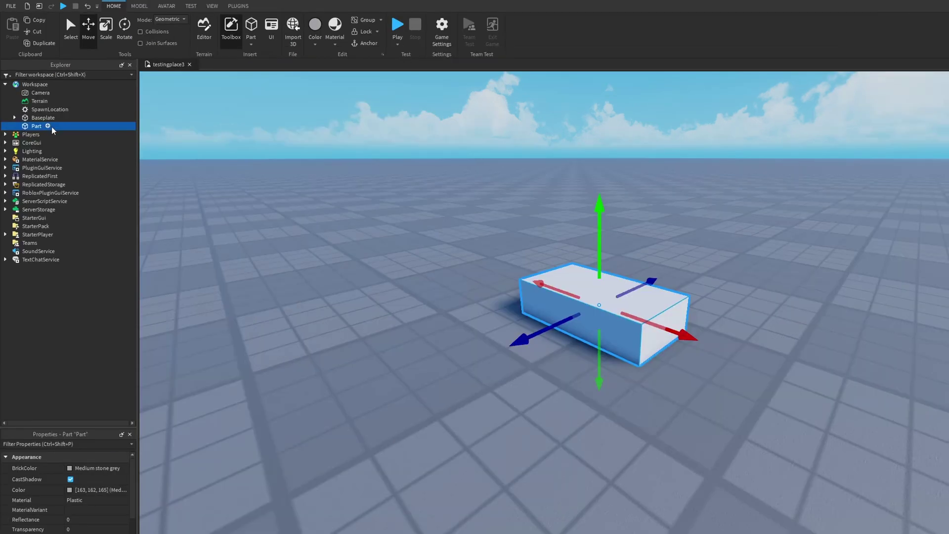
left_click(49, 127)
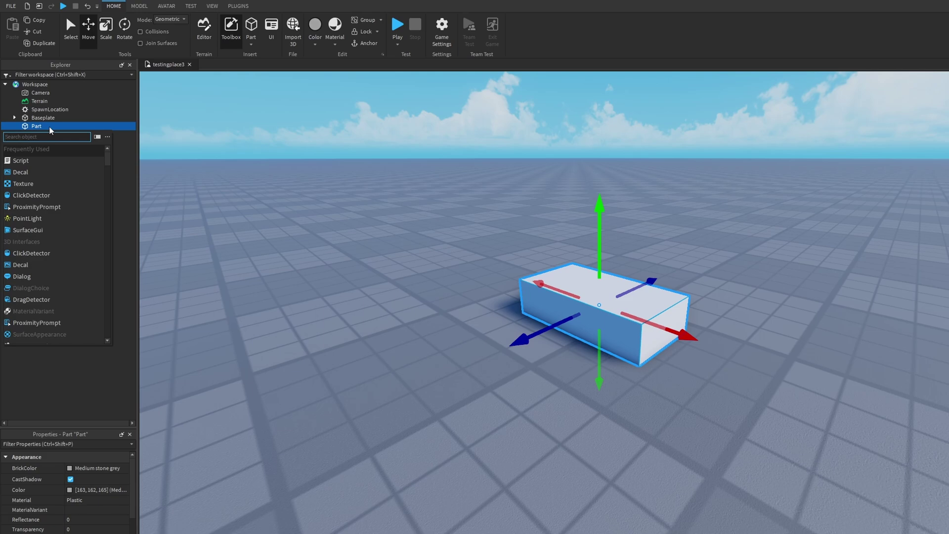
type("hand")
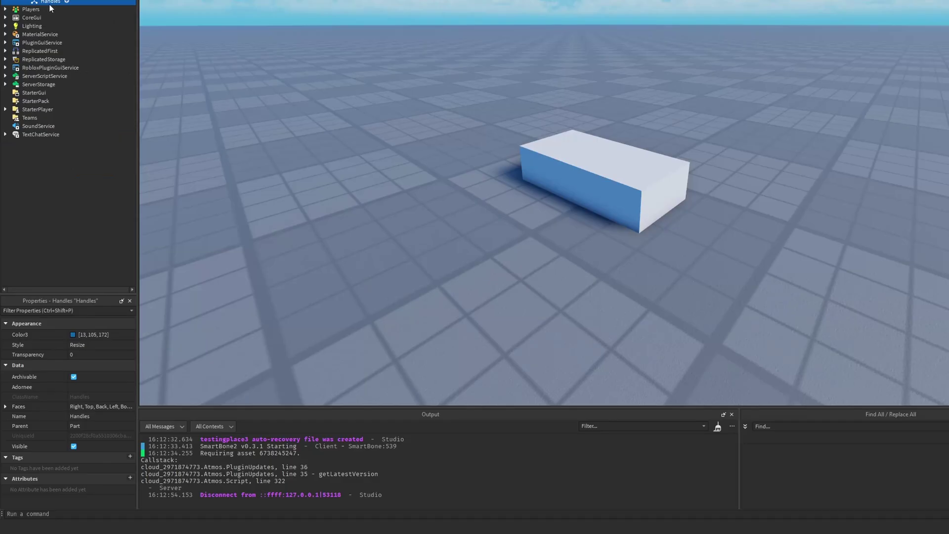
left_click(25, 149)
left_click(70, 387)
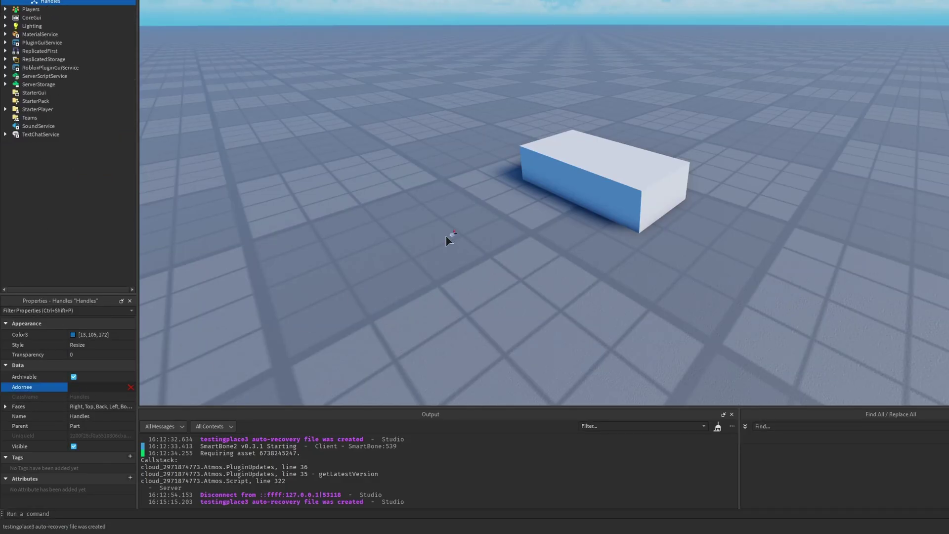
left_click(581, 157)
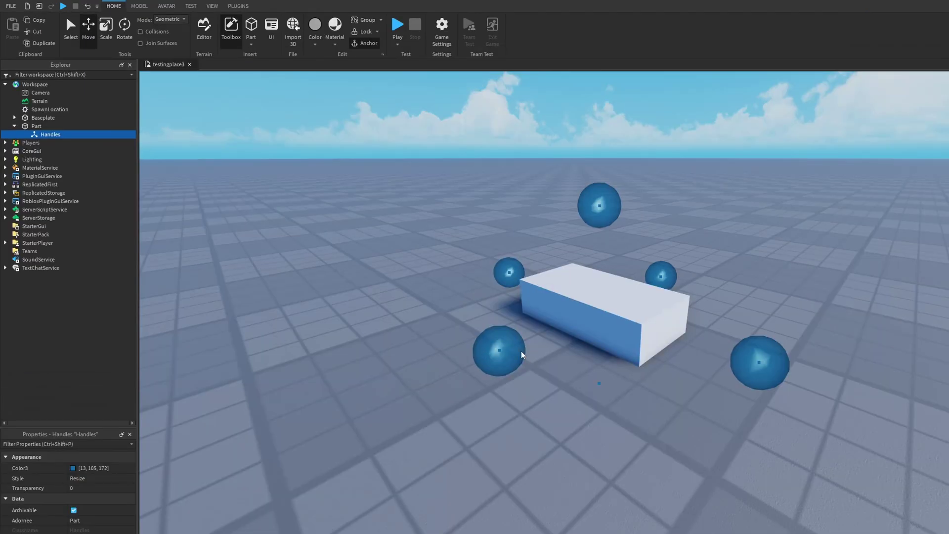
Move the Handles object into StarterGui and set its Style to Movement.
left_click_drag(50, 135, 46, 228)
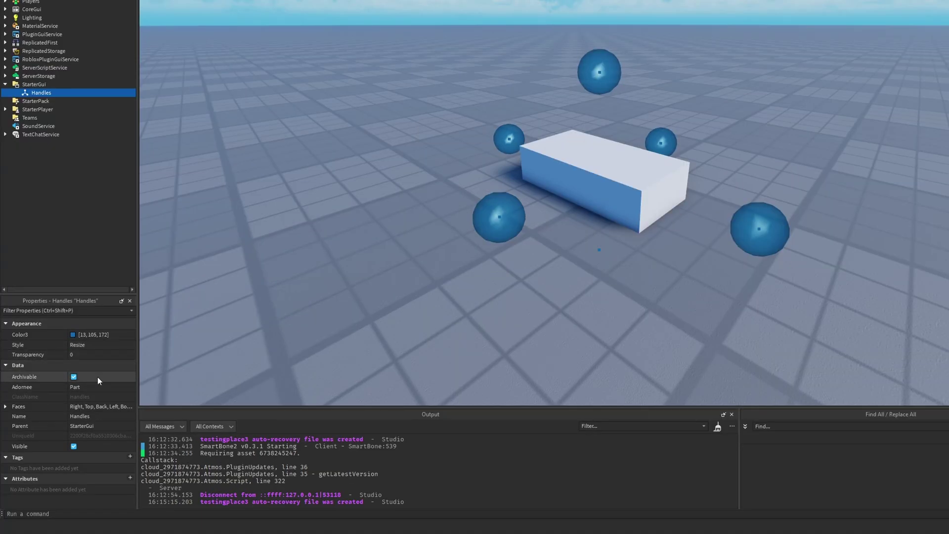
left_click(94, 344)
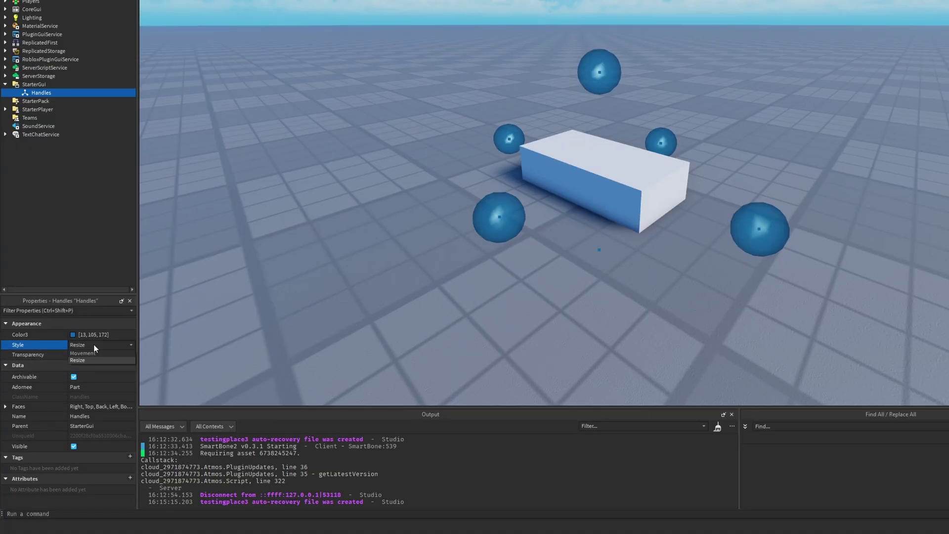
left_click(87, 354)
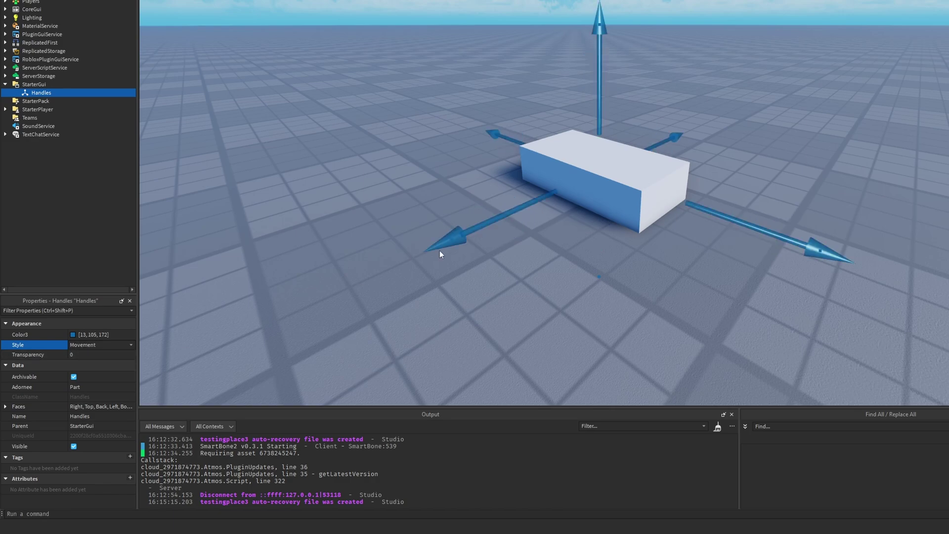
Try a Transparency of 1 on the Handles object.
left_click(95, 355)
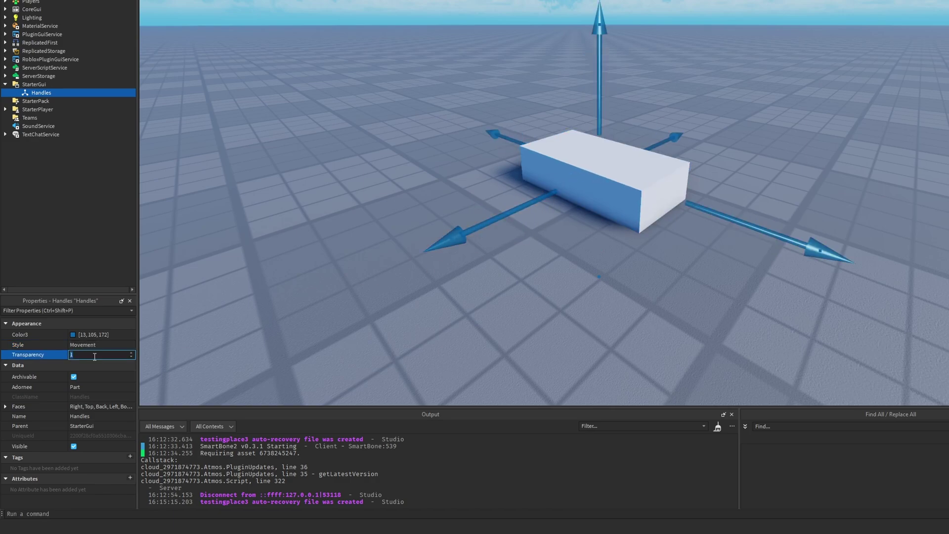
type("1")
key("Return")
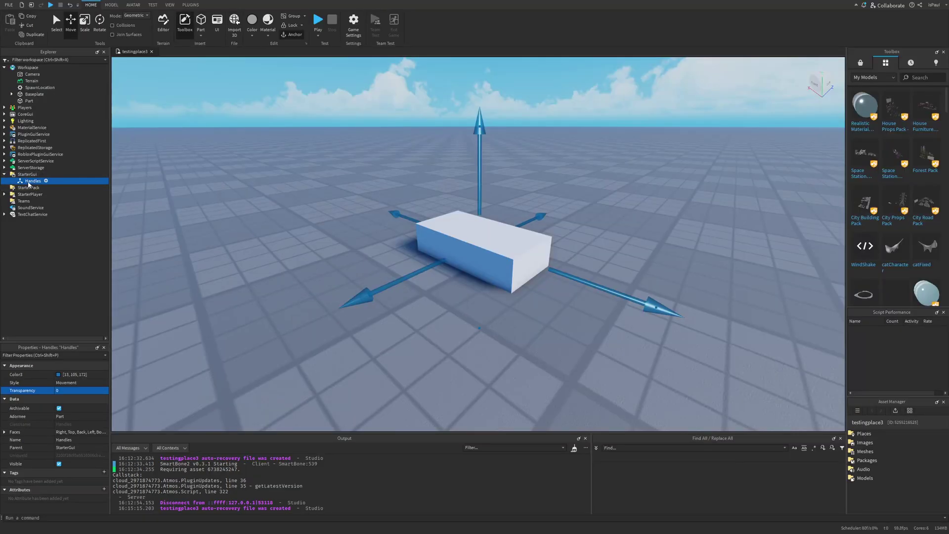
Try to edit the true values of the individual faces under the Handles' Faces property.
left_click(80, 410)
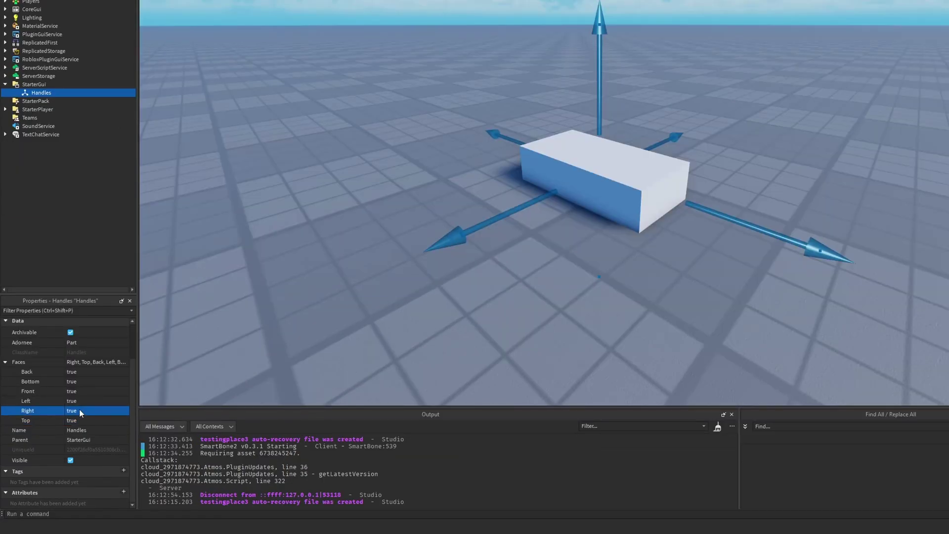
left_click(79, 401)
left_click(80, 391)
left_click(80, 374)
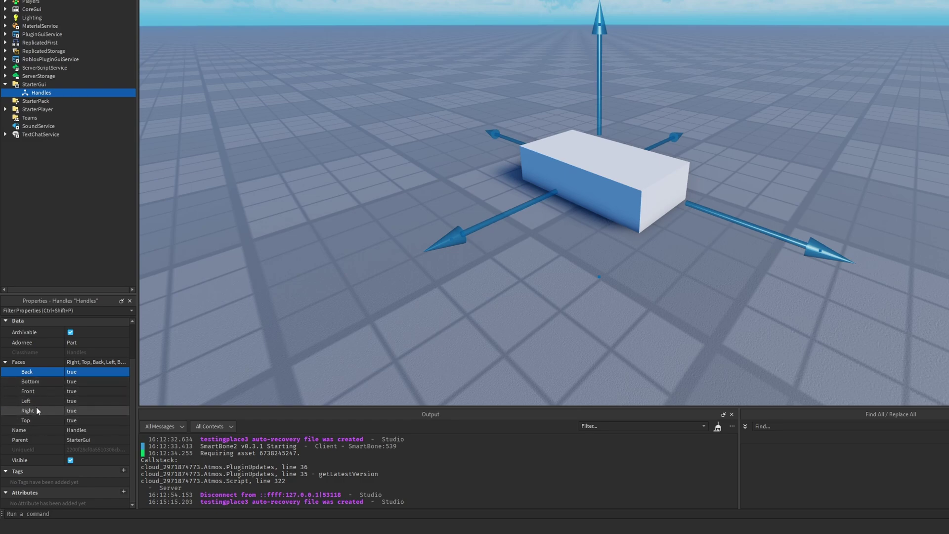
left_click(83, 420)
left_click(82, 410)
left_click(82, 401)
left_click(80, 382)
left_click(79, 372)
Remove Back and Front from the Handles' Faces value.
left_click(78, 363)
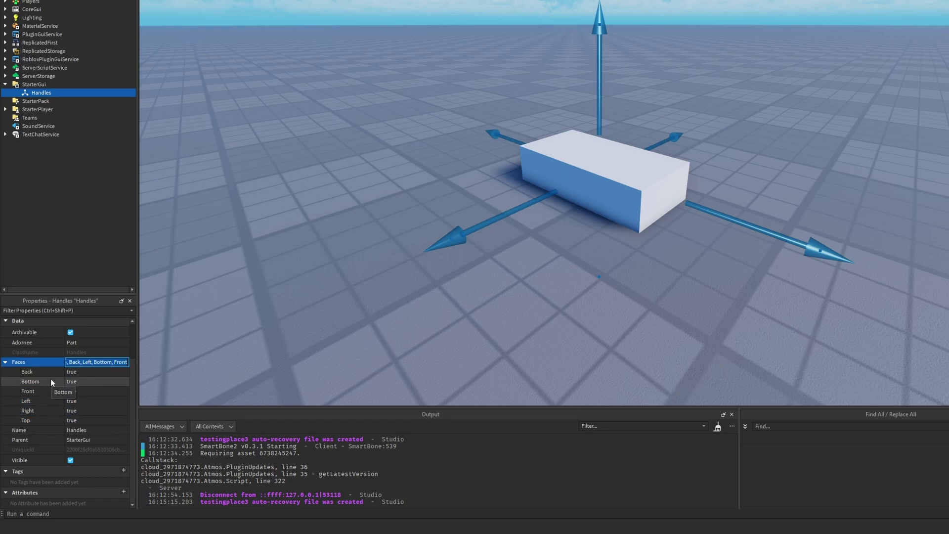
double_click(76, 362)
key("BackSpace")
key("BackSpace")
key("Return")
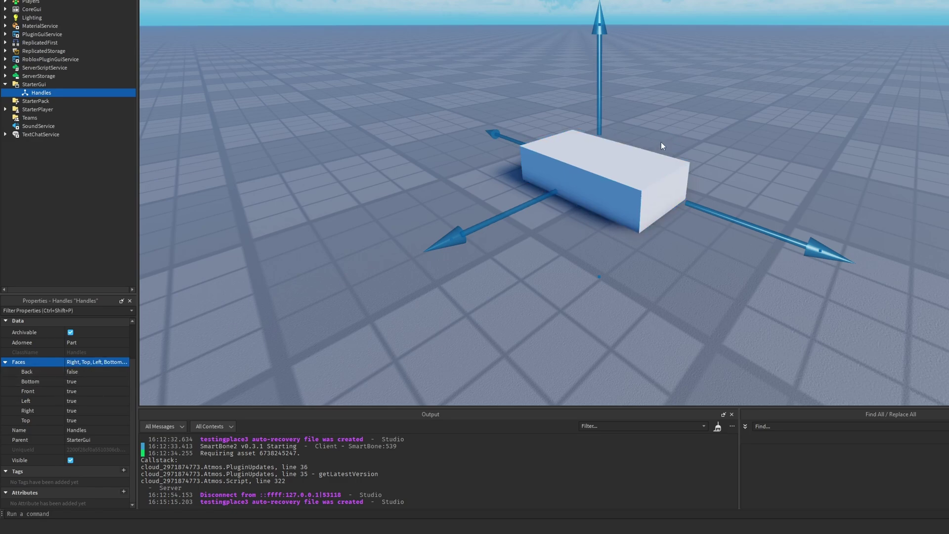
left_click(125, 363)
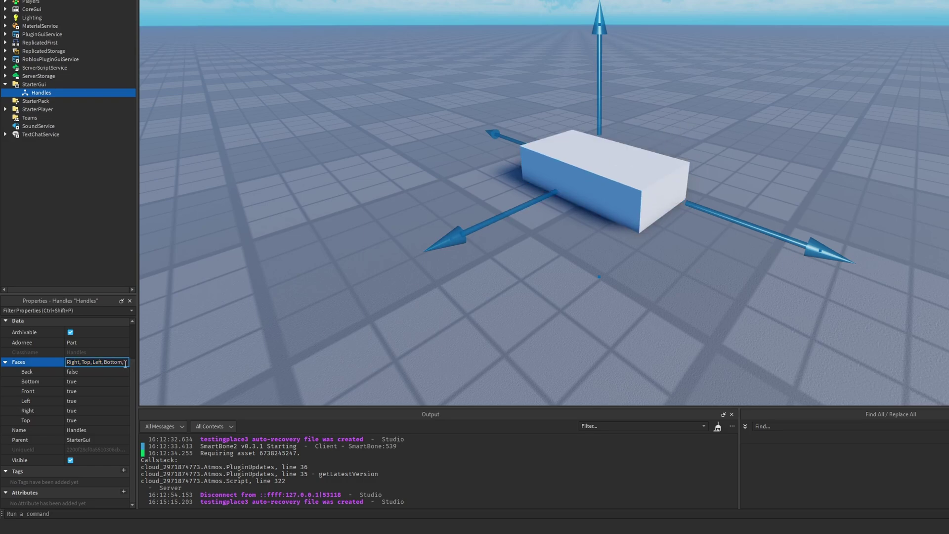
key("Return")
left_click(303, 292)
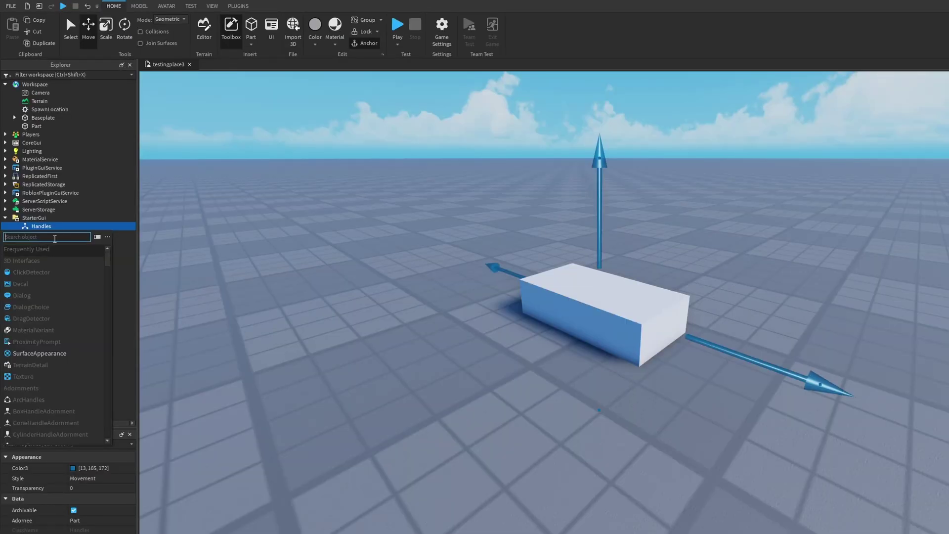
Add a LocalScript to the Handles object and connect a function to script.Parent.MouseDrag in it.
type("scr")
left_click(42, 285)
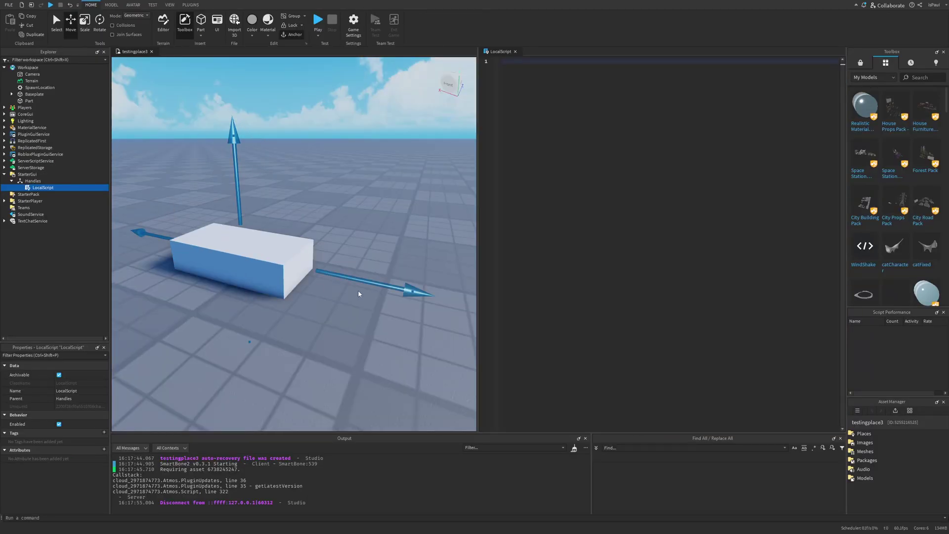
left_click(626, 122)
type("script")
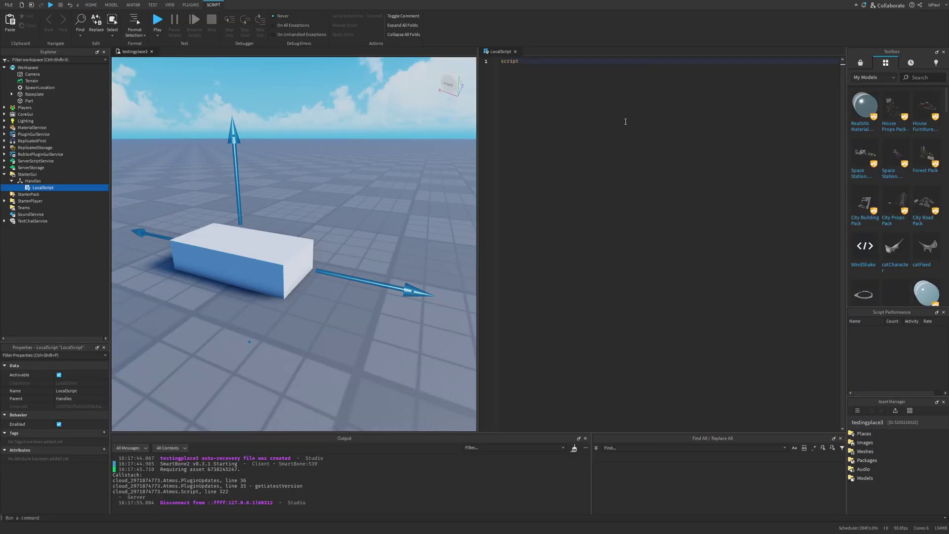
type(".Parent.mouse")
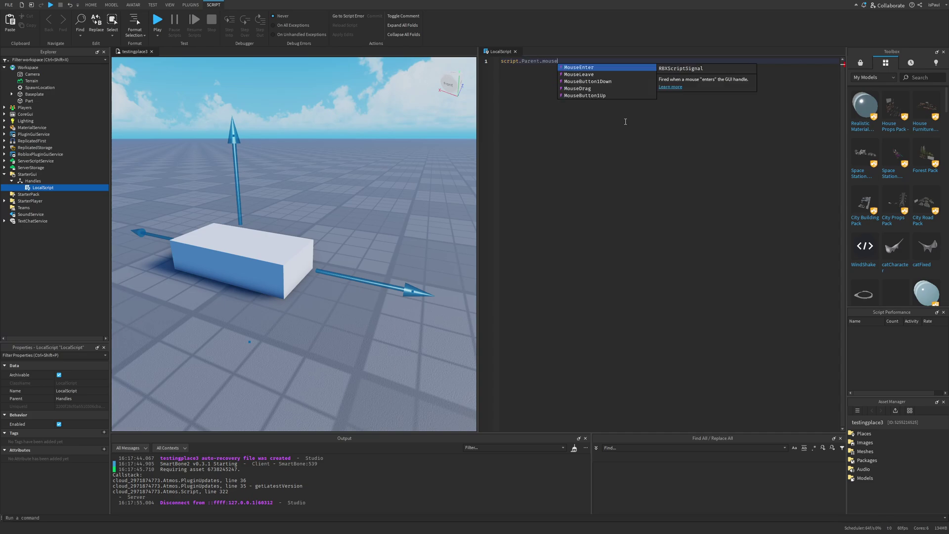
key("Down")
key("Down")
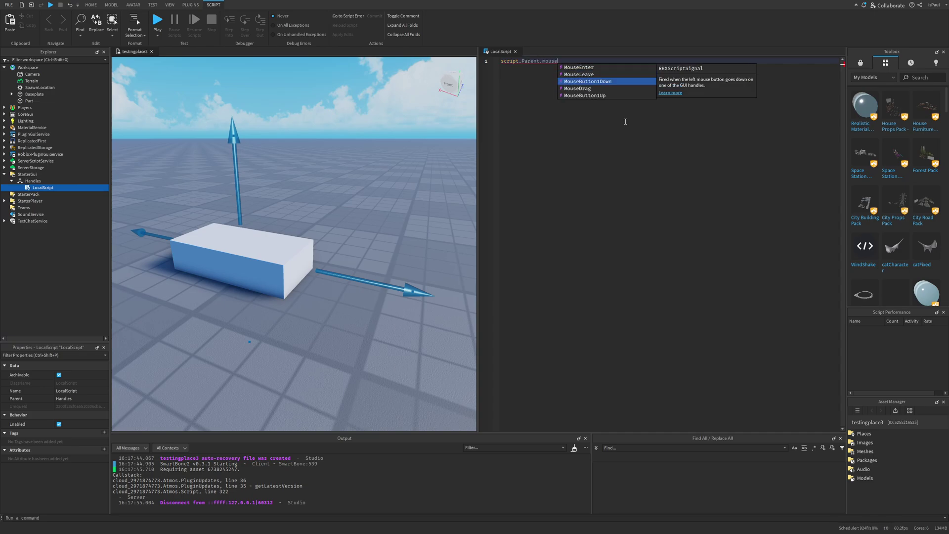
key("Down")
key("Up")
key("Down")
key("Down")
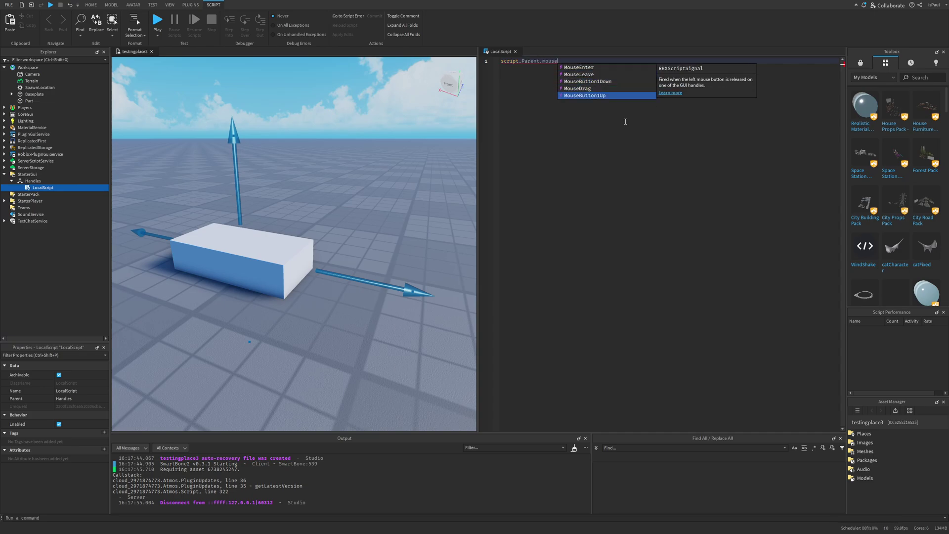
key("Up")
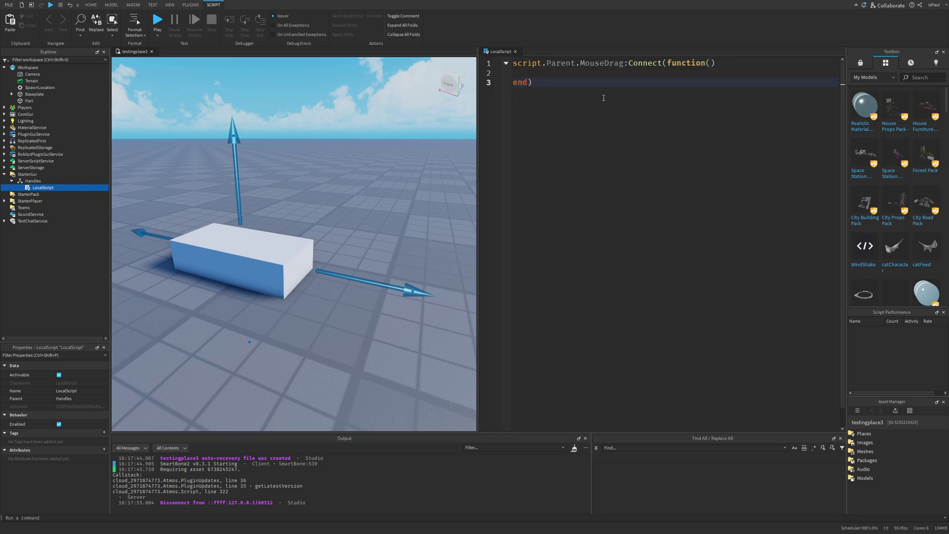
Give the MouseDrag function the parameters face and dist, and print both values in its body.
left_click_drag(613, 114, 581, 66)
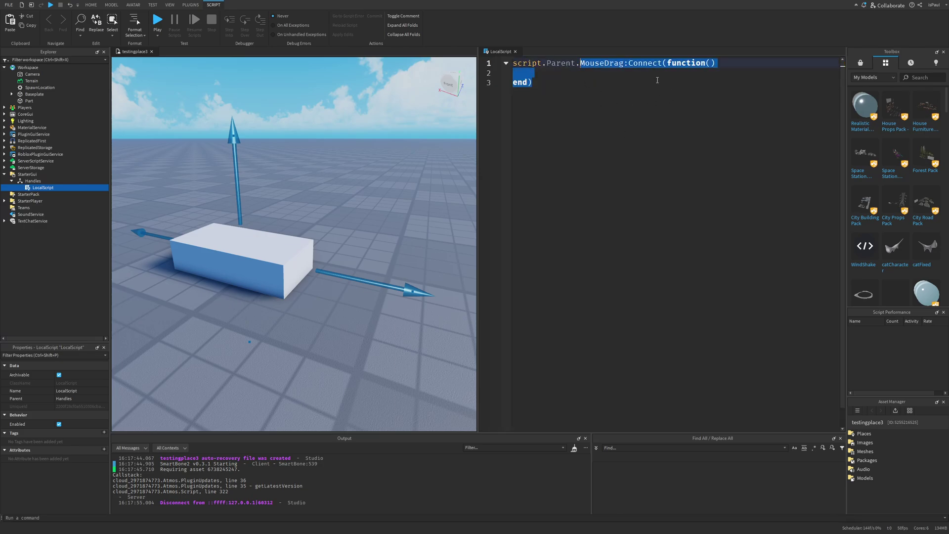
left_click(710, 63)
type("face, ")
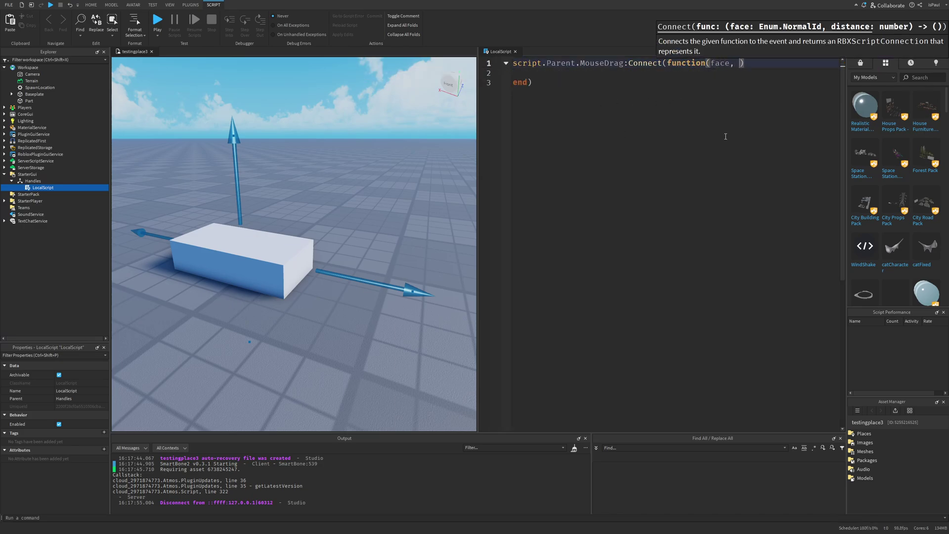
type("dist")
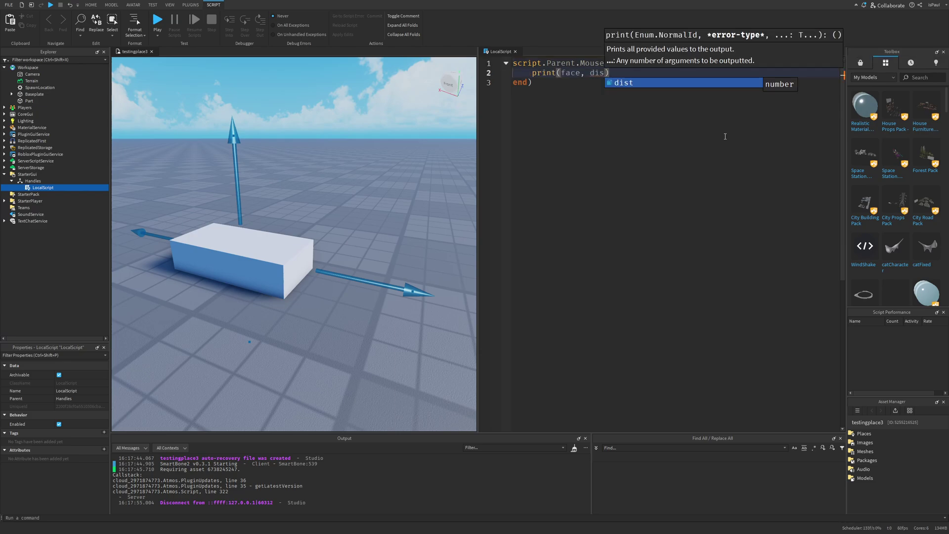
type("t")
left_click(624, 112)
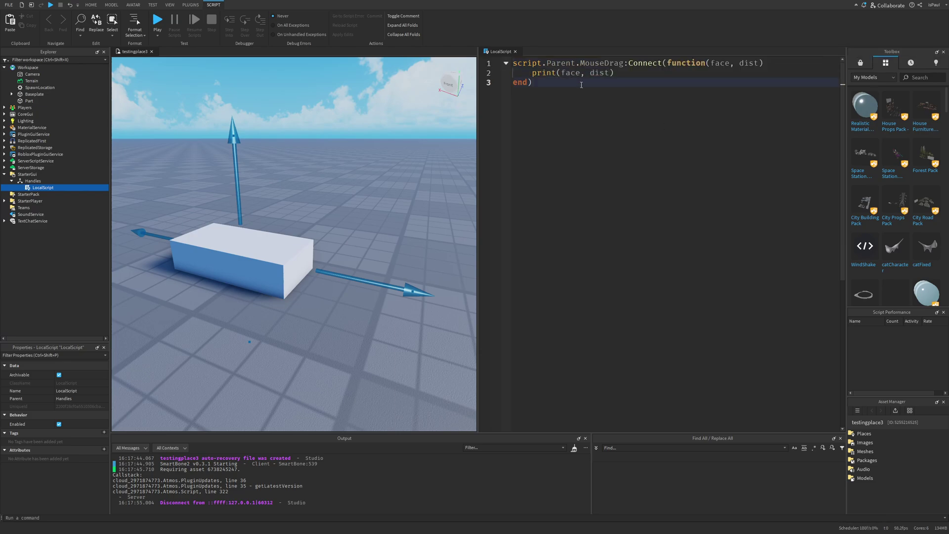
double_click(603, 73)
left_click(595, 133)
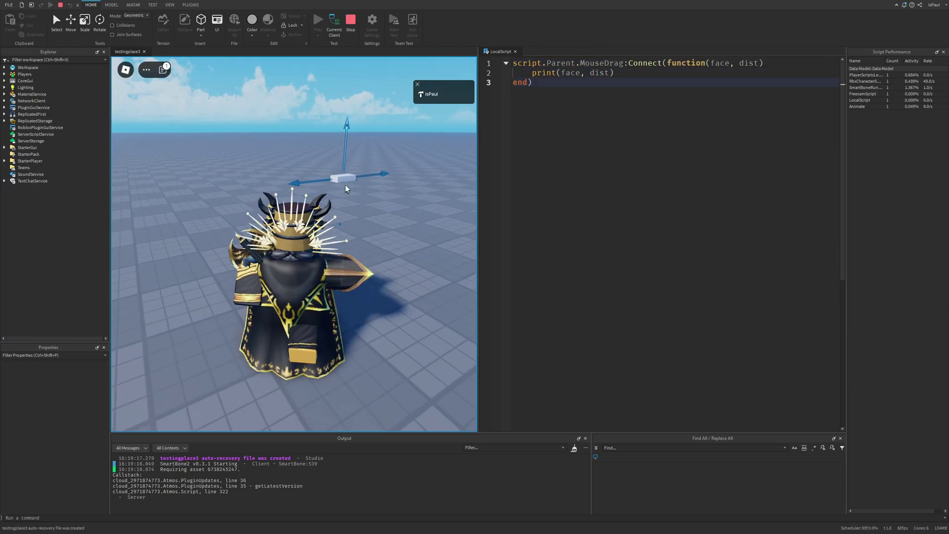
Walk the character near the part in the play test and pull its top handle upward to check the printed output.
key("w")
key("d")
key("w")
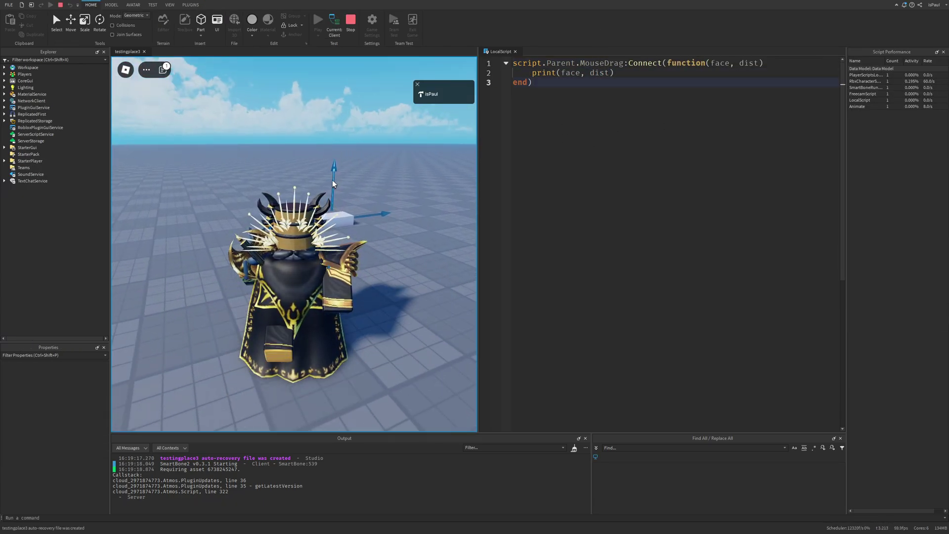
left_click_drag(346, 218, 357, 206)
right_click_drag(360, 210, 386, 239)
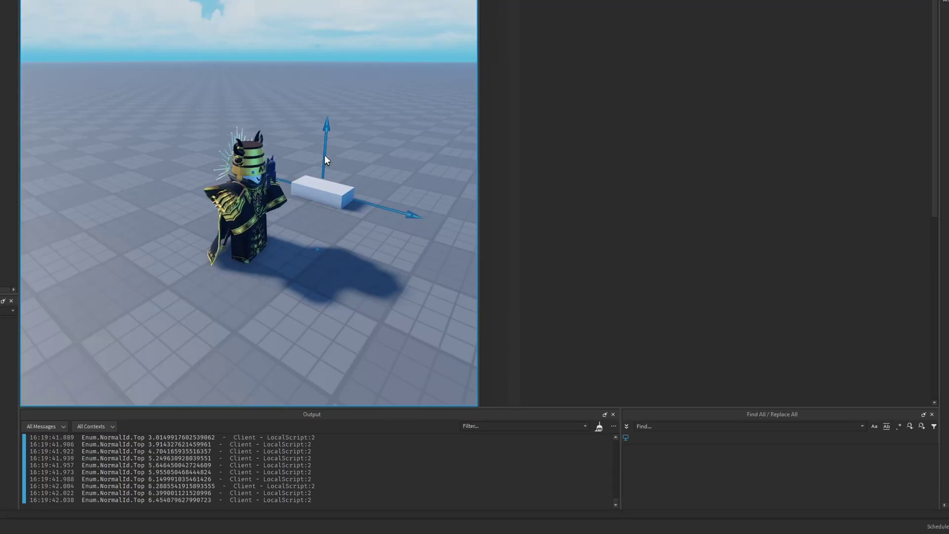
left_click_drag(325, 155, 329, 83)
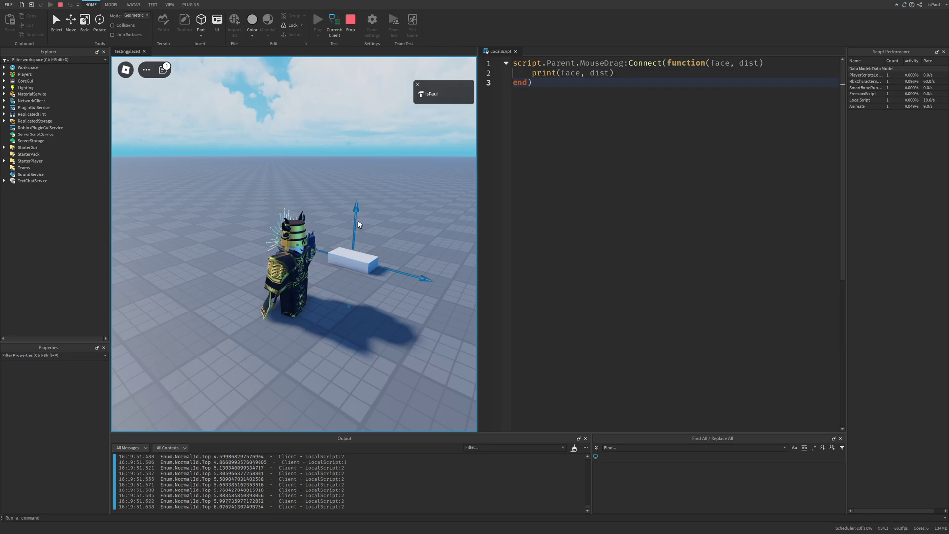
left_click_drag(356, 230, 352, 112)
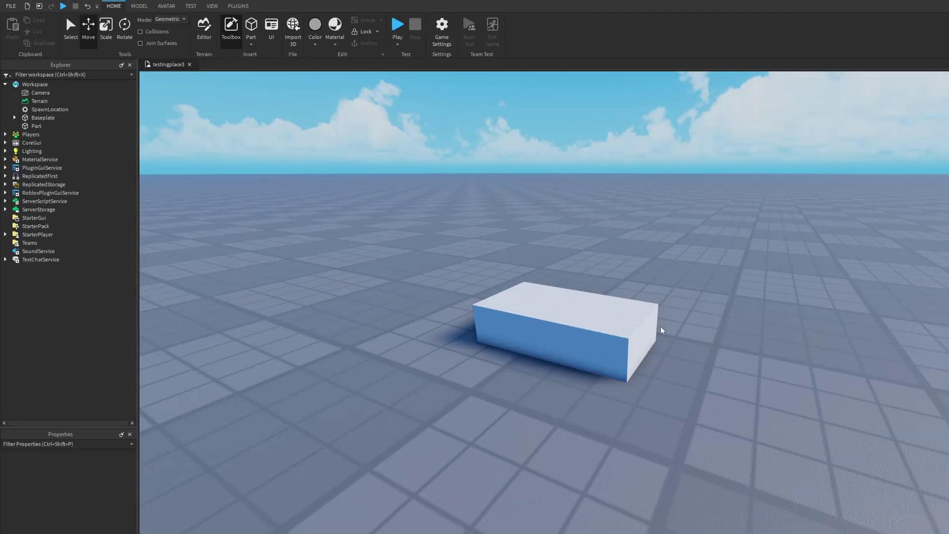
Add a DragDetector to the Part in the Workspace and look through its properties.
left_click(619, 315)
left_click(48, 126)
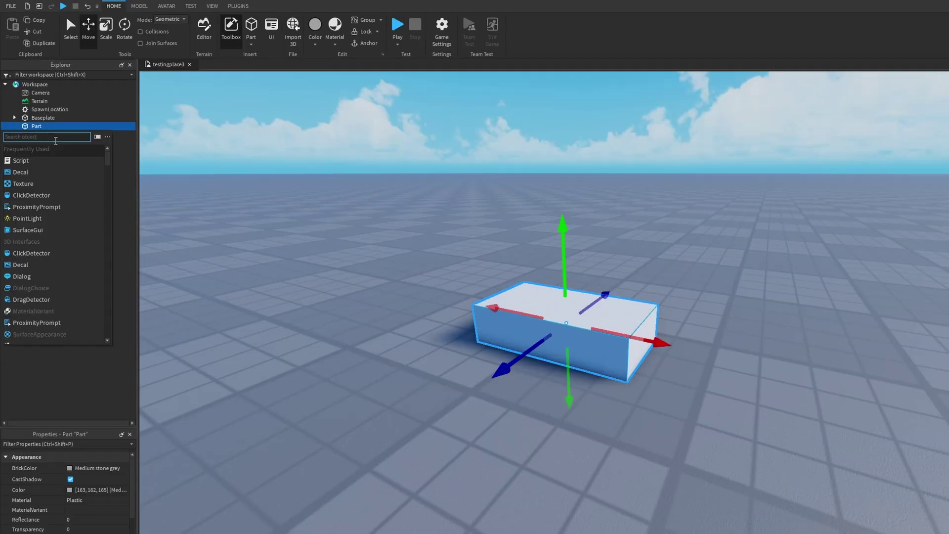
type("drag")
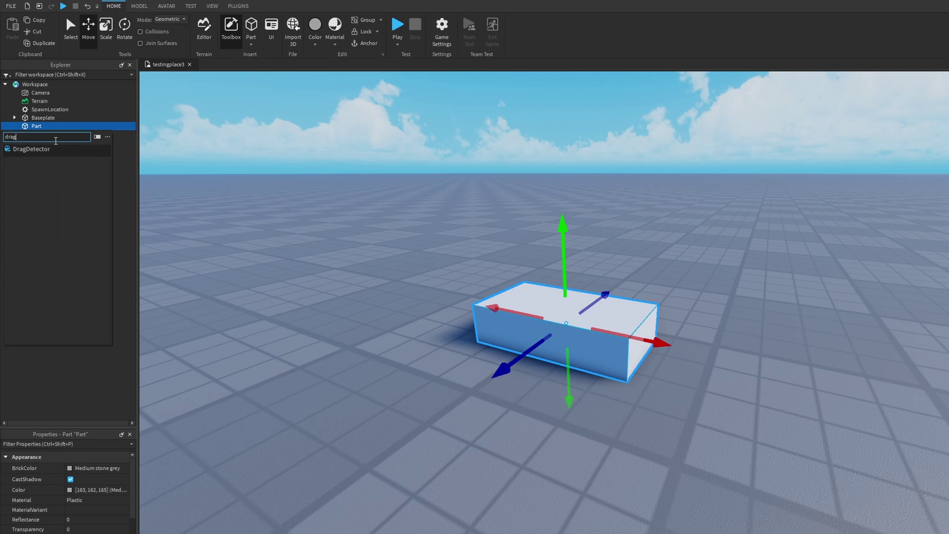
key("Return")
left_click(46, 134)
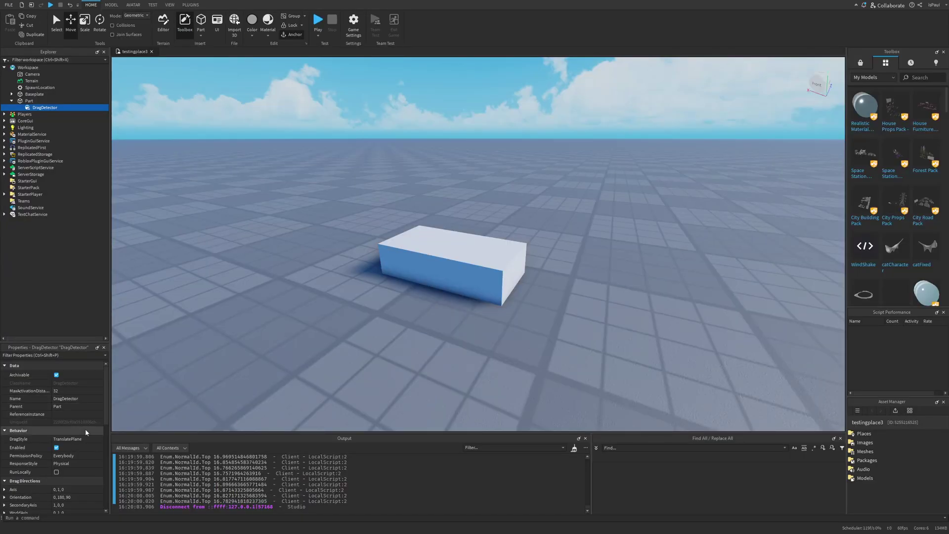
scroll(78, 438, "down", 4)
scroll(67, 463, "up", 4)
Play-test the DragDetector by moving the part across the baseplate, and end the test.
key("F5")
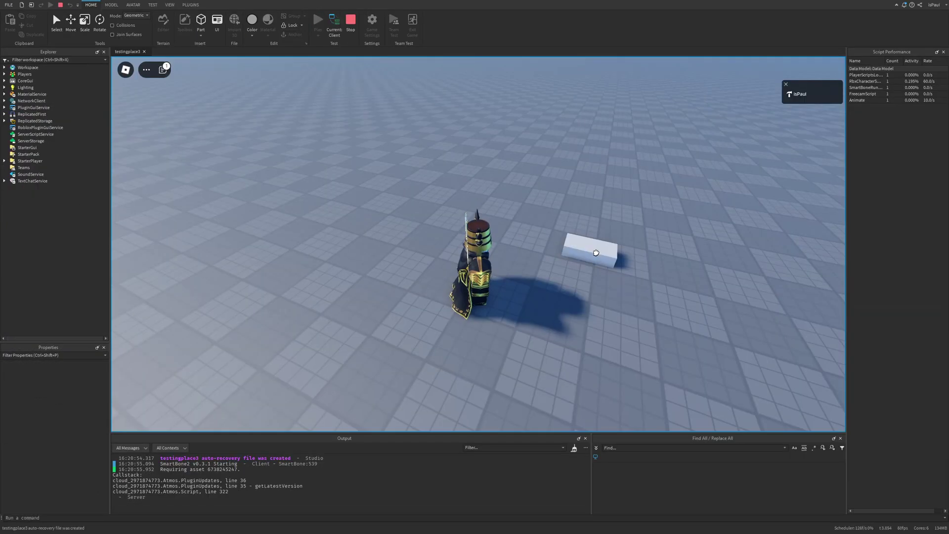
left_click_drag(375, 219, 360, 271)
key("shift+F5")
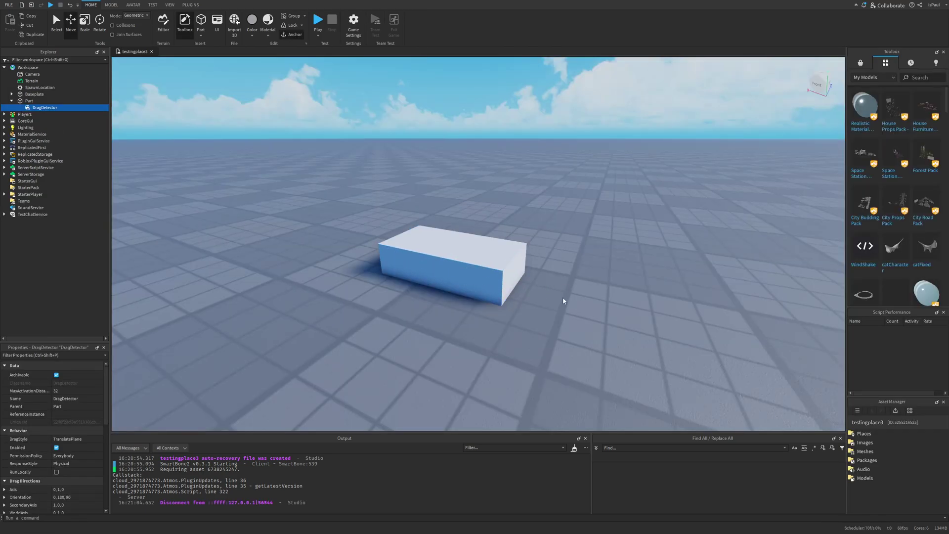
Set the DragDetector's DragStyle to TranslateLine and its ResponseStyle to Geometric.
left_click(69, 439)
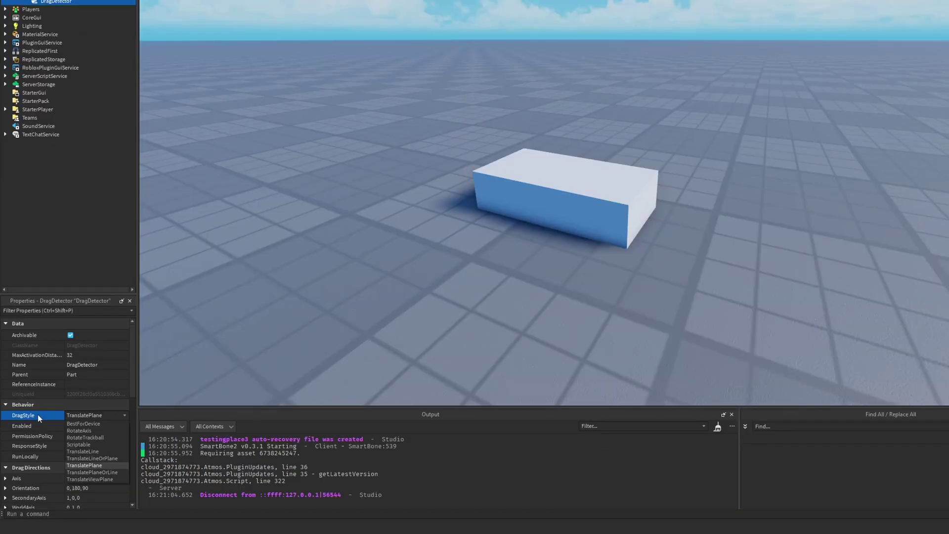
left_click(90, 452)
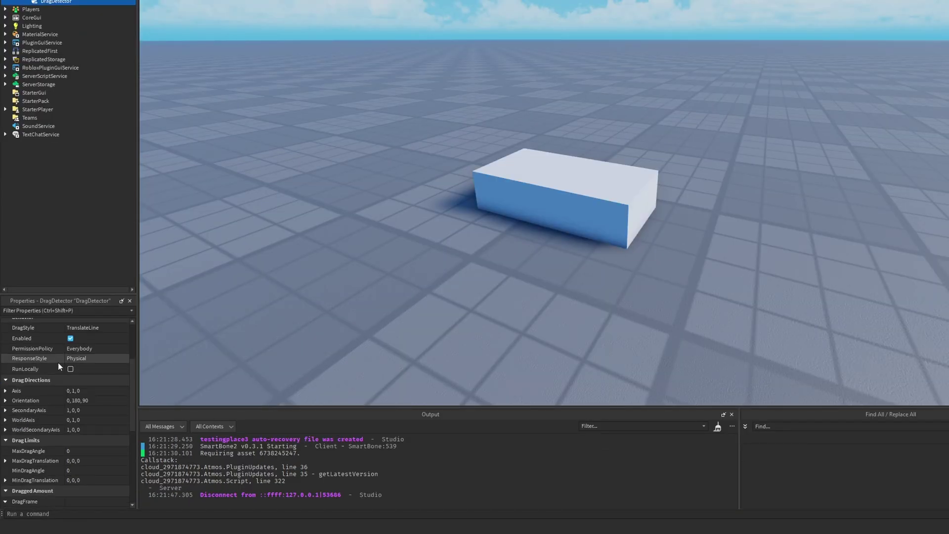
left_click(84, 358)
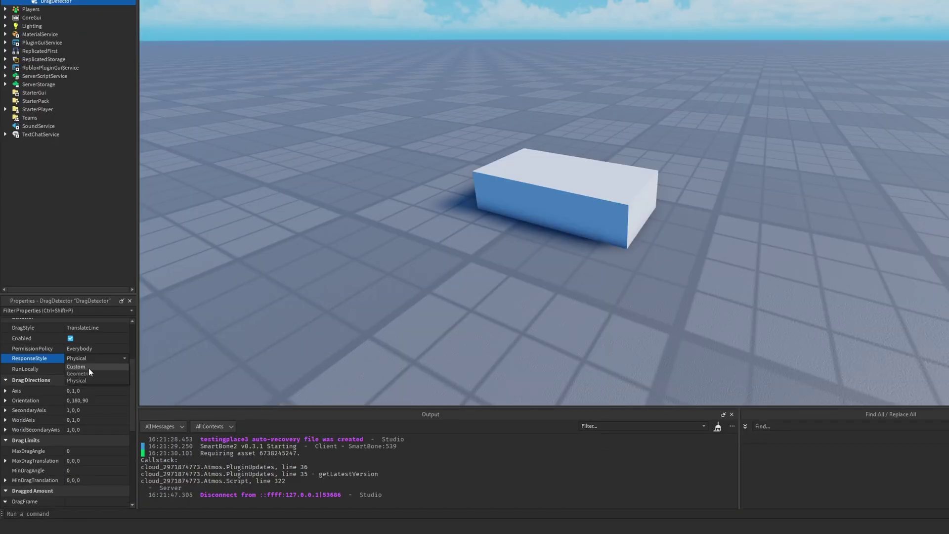
left_click(87, 372)
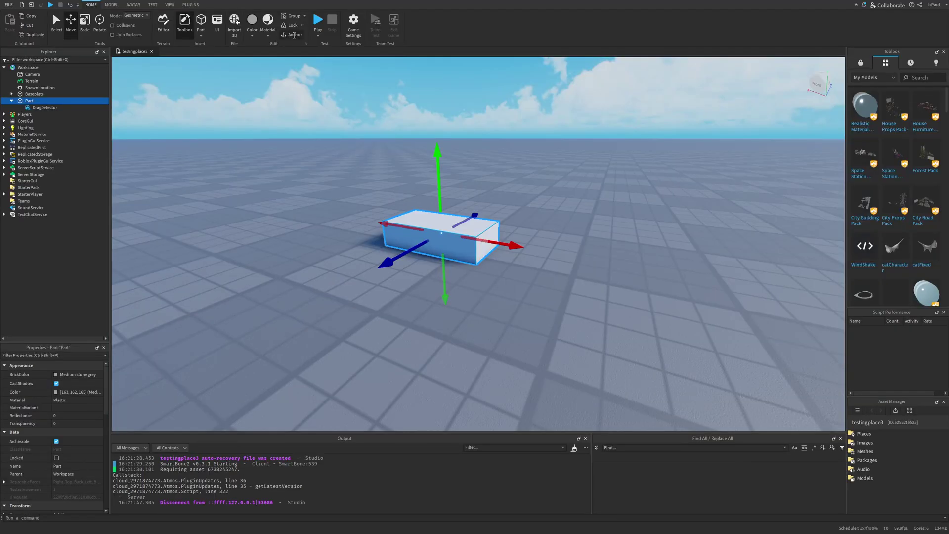
Play-test the line-constrained DragDetector by moving the part up and back down.
left_click(319, 23)
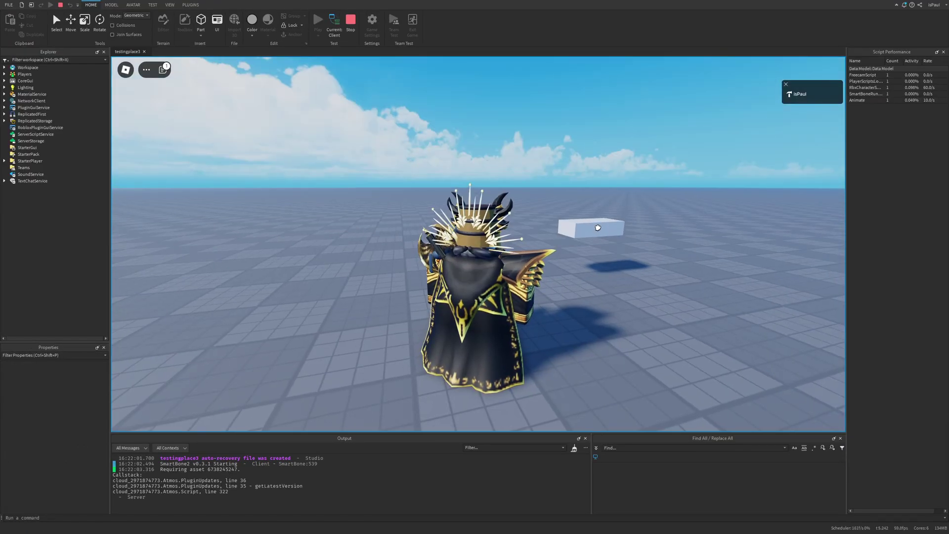
left_click_drag(582, 220, 584, 127)
right_click_drag(584, 128, 587, 114)
left_click_drag(584, 128, 618, 317)
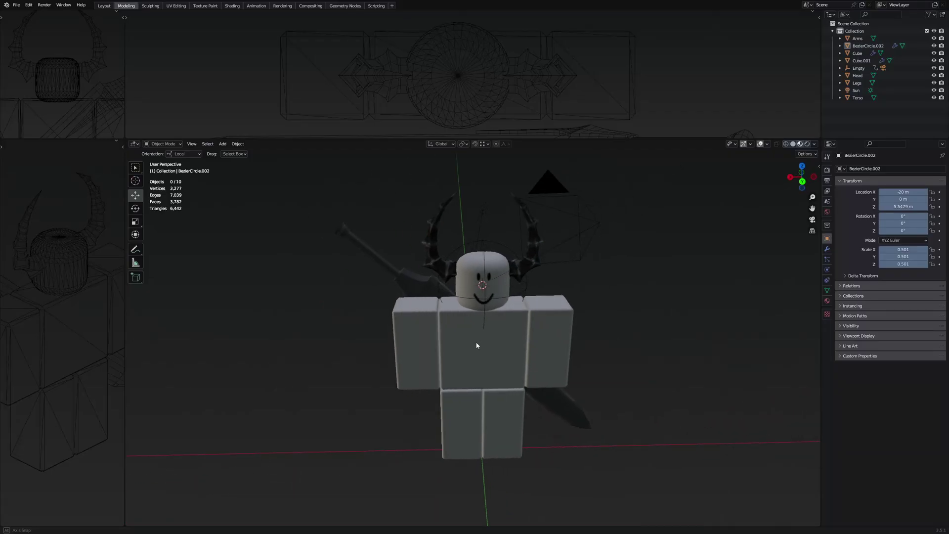
Switch to Blender and move the sword object Cube.001 freely behind the character.
middle_click_drag(470, 327, 515, 339)
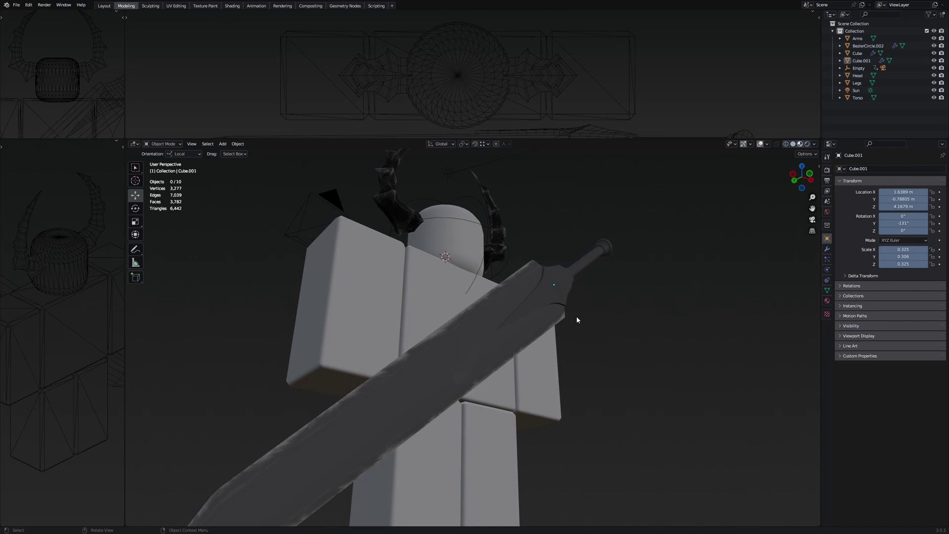
left_click(530, 322)
mouse_move(531, 323)
middle_mouse_down()
mouse_move(629, 328)
mouse_move(601, 335)
mouse_move(593, 321)
mouse_move(583, 356)
mouse_move(549, 361)
mouse_move(572, 371)
mouse_move(619, 319)
mouse_move(591, 328)
mouse_move(553, 293)
mouse_move(532, 314)
mouse_move(556, 320)
mouse_move(530, 339)
middle_mouse_up()
scroll(602, 335, "up", 2)
scroll(620, 330, "down", 3)
scroll(583, 356, "up", 2)
left_click(583, 356)
left_click(541, 282)
key("g")
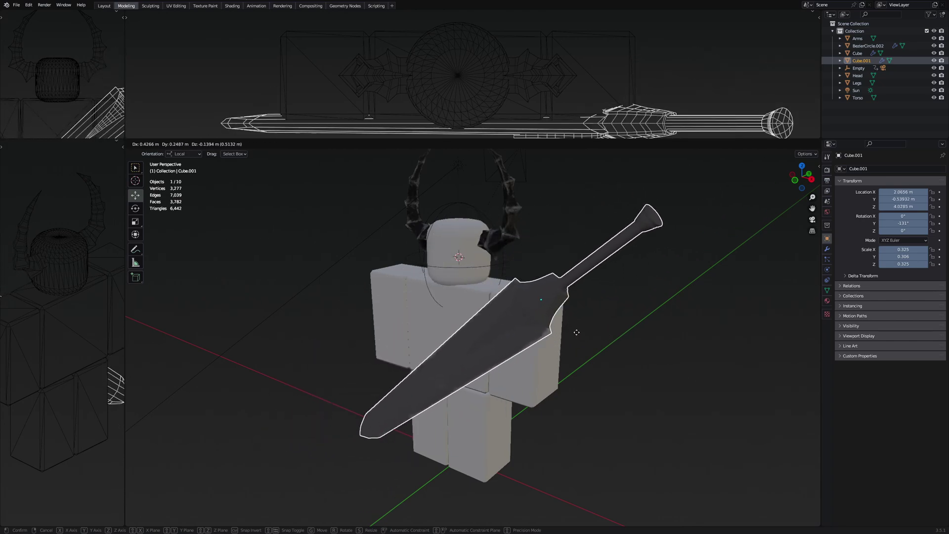
left_click(587, 316)
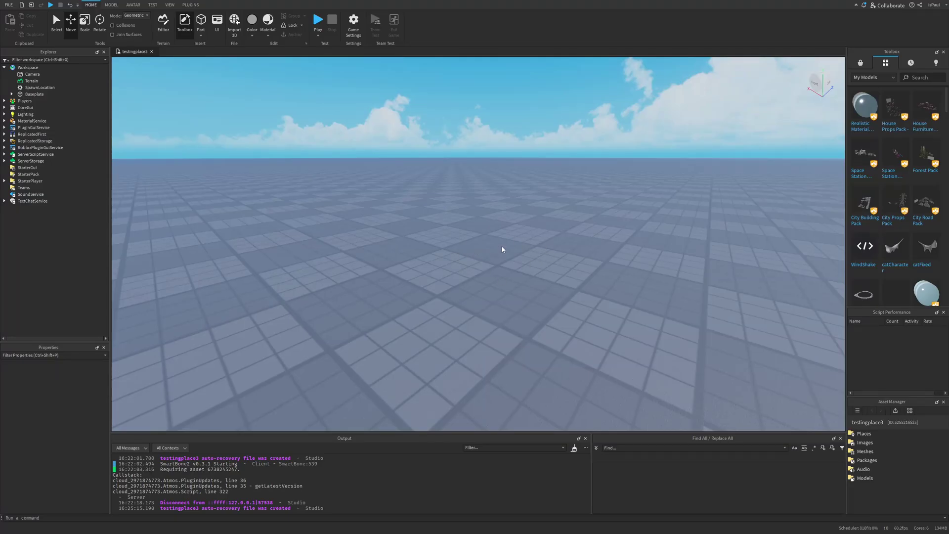
Switch to Roblox Studio, name the new script in ServerScriptService oldCode, and delete its default Hello world code.
right_click_drag(502, 250, 558, 296)
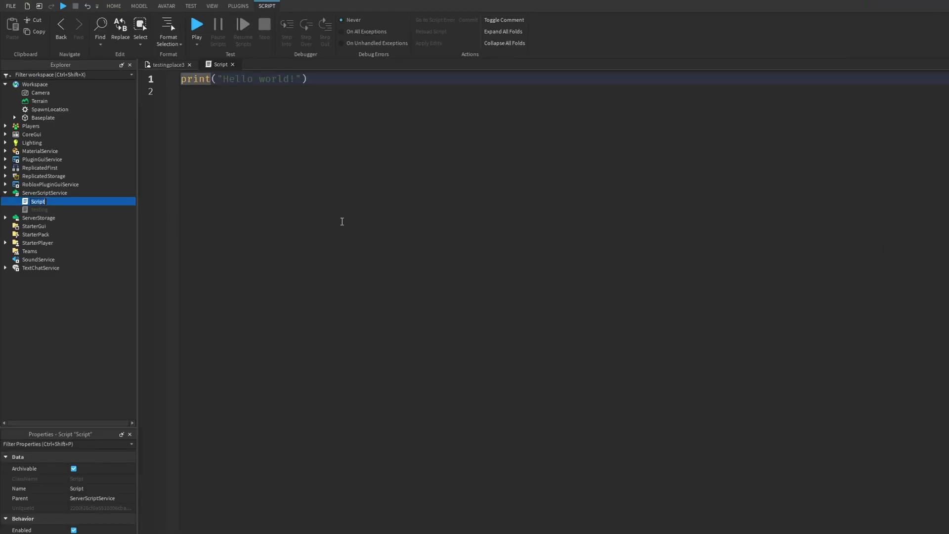
type("oldCode")
key("Return")
key("ctrl+a")
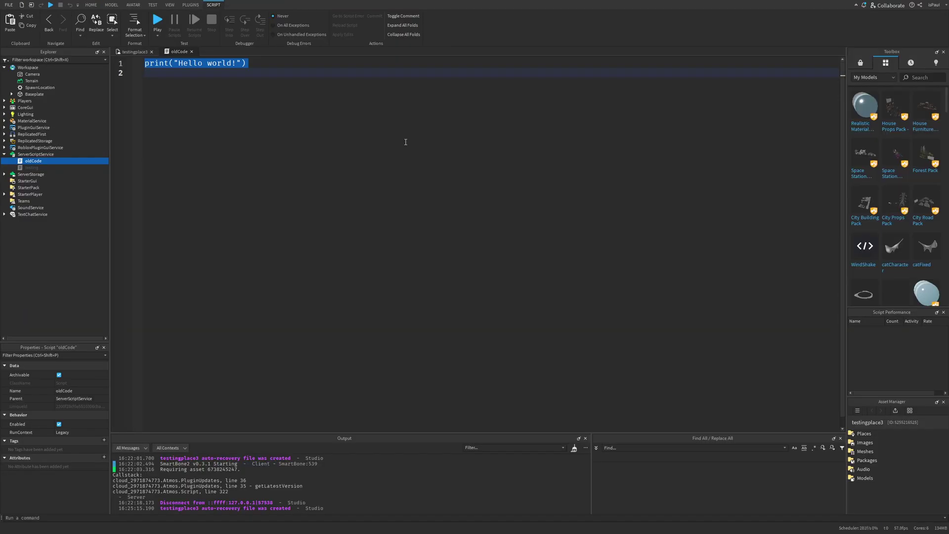
key("BackSpace")
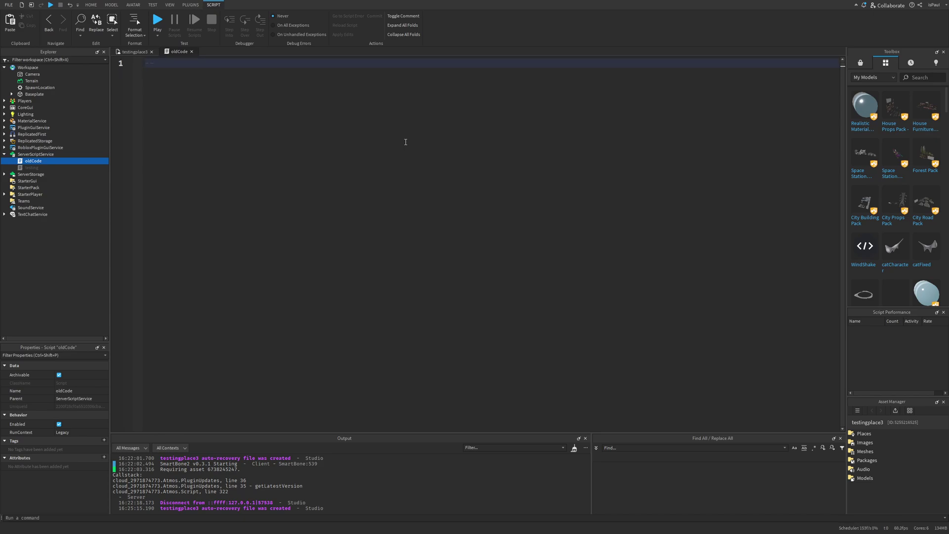
Write the comment "-- wait" in oldCode and add a wait(5) call below it, followed by blank lines.
type("-- wait")
key("Return")
key("Return")
type("wai")
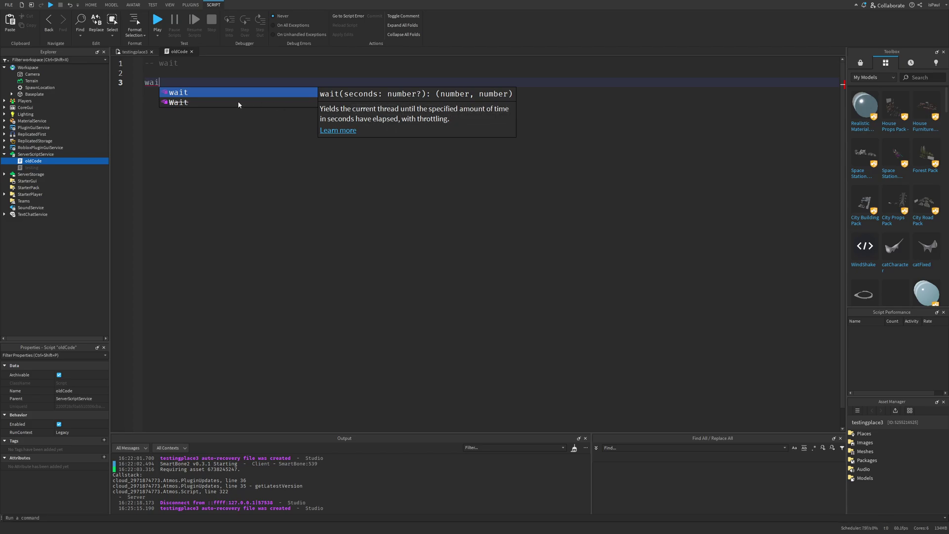
key("Tab")
type("5")
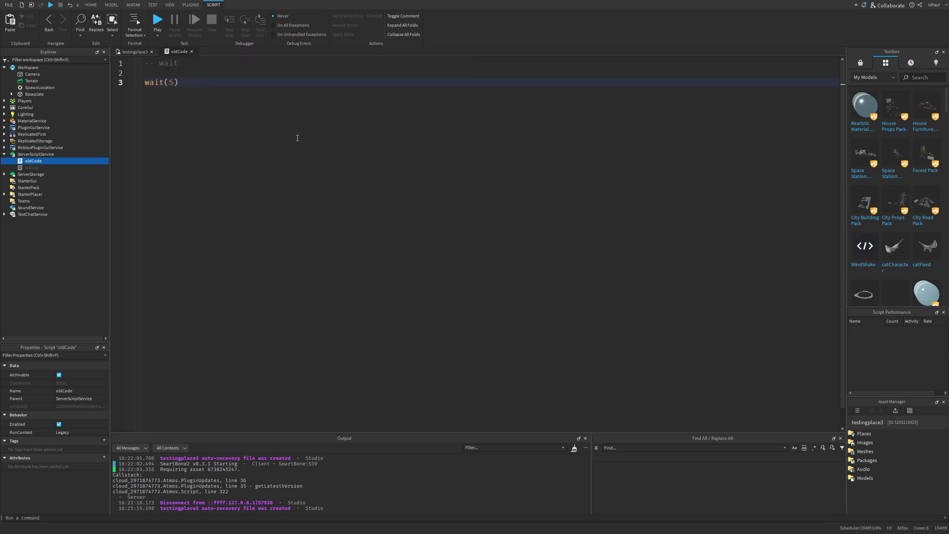
key("Return")
key("Return")
left_click_drag(189, 82, 144, 82)
left_click(158, 94)
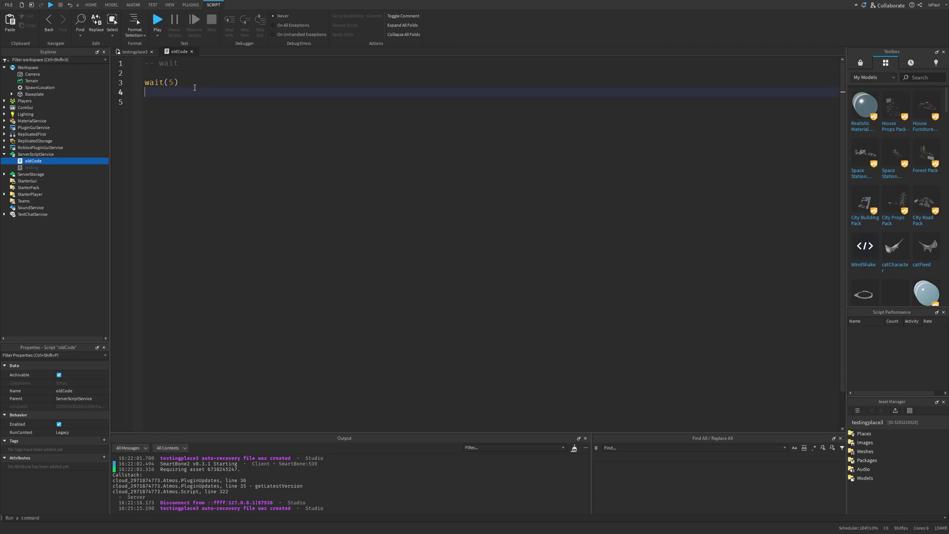
Add a task.wait(5) call below wait(5) in oldCode, separated by a blank line.
key("Return")
type("tas")
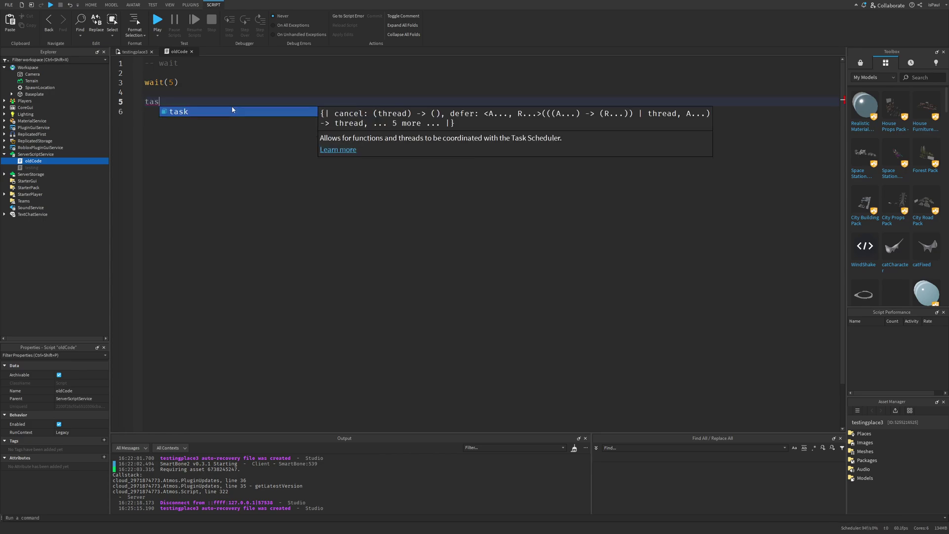
left_click(232, 111)
type(".wait(5)")
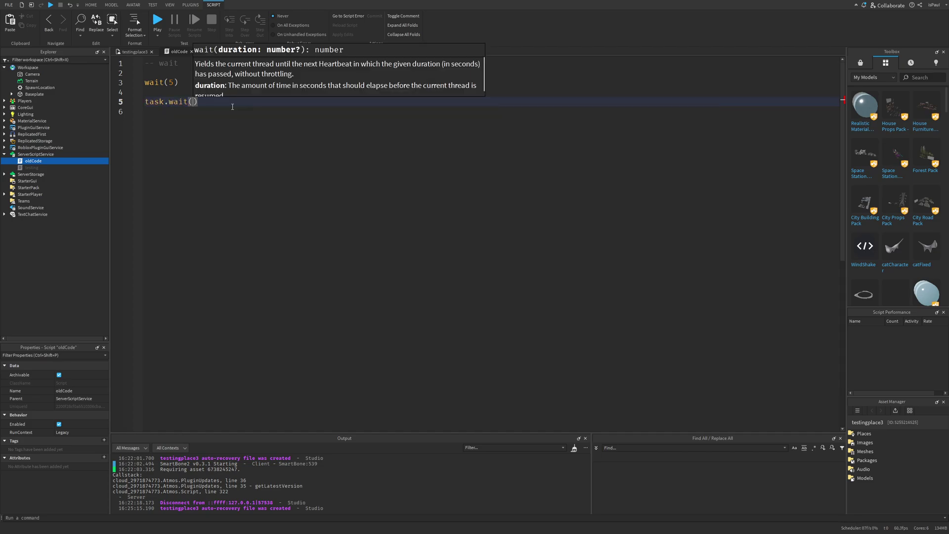
Move task.wait(5) directly under wait(5) and add the comment "-- own timer with runservice" below it.
left_click_drag(223, 103, 149, 104)
left_click(192, 115)
left_click_drag(192, 82, 134, 86)
left_click(187, 117)
left_click_drag(208, 104, 143, 83)
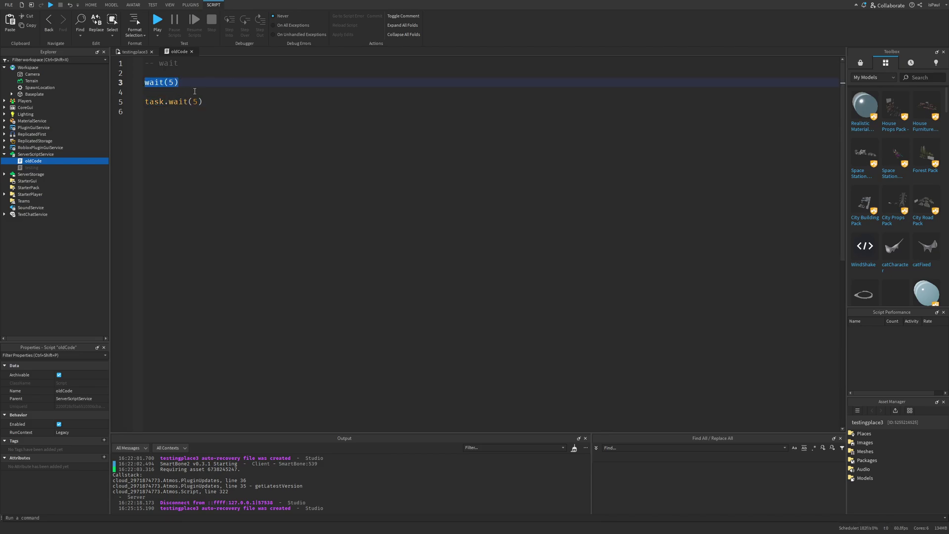
left_click(210, 103)
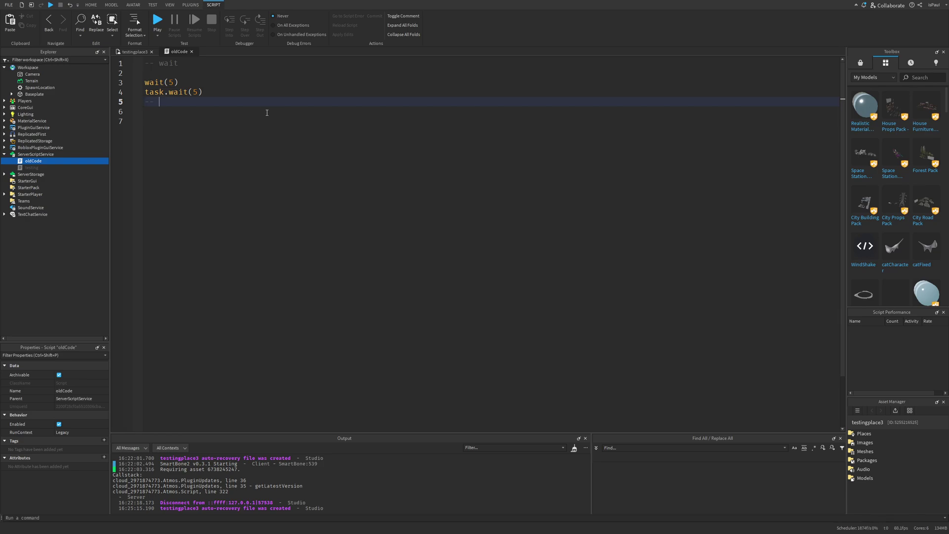
left_click_drag(280, 103, 232, 106)
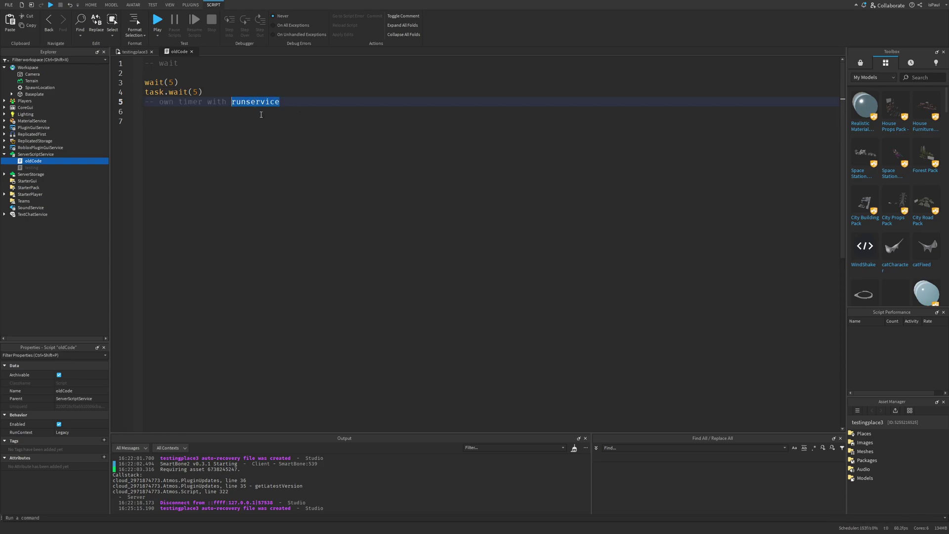
left_click(277, 112)
left_click(270, 119)
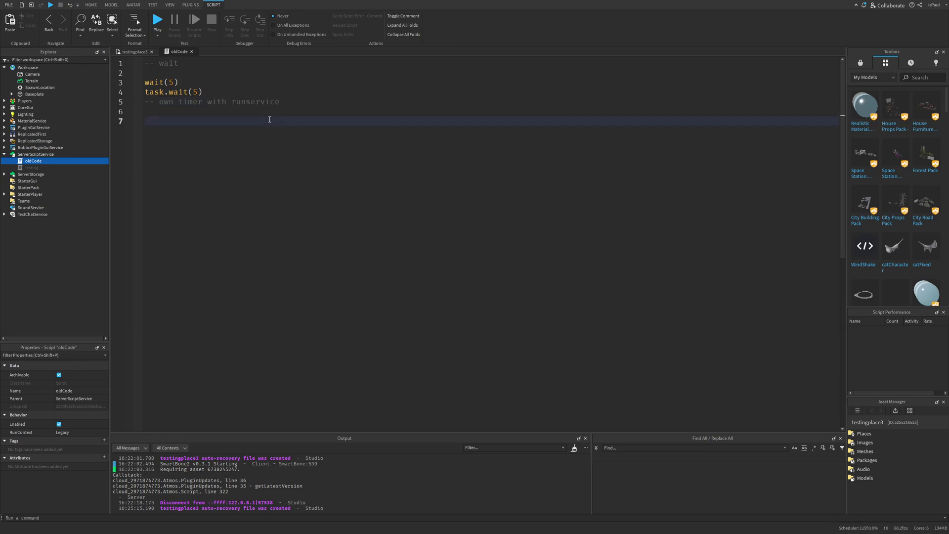
left_click_drag(287, 103, 228, 104)
left_click(296, 103)
left_click_drag(302, 103, 145, 83)
left_click(199, 132)
Write an Instance.new call on line 7 with "Part" as the class name and a second argument left open.
left_click(197, 119)
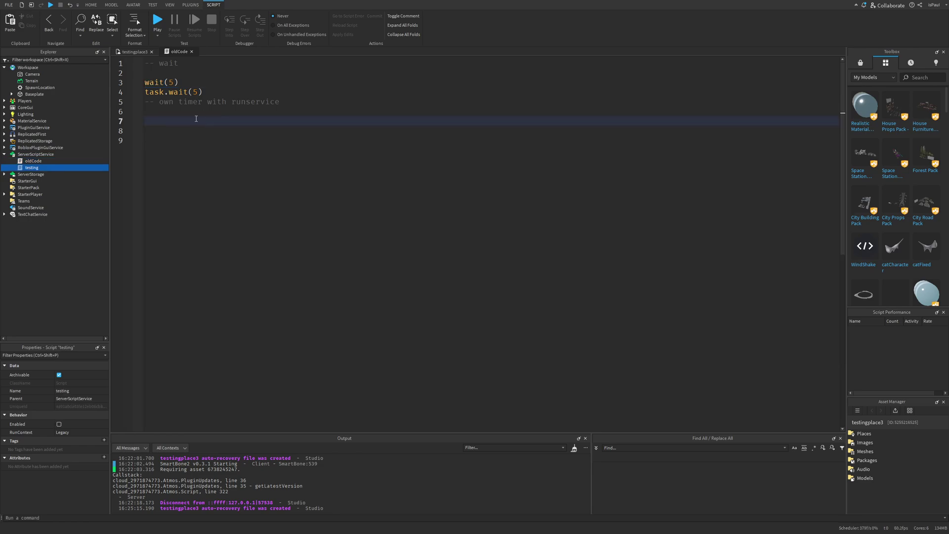
type("Instance.new(")
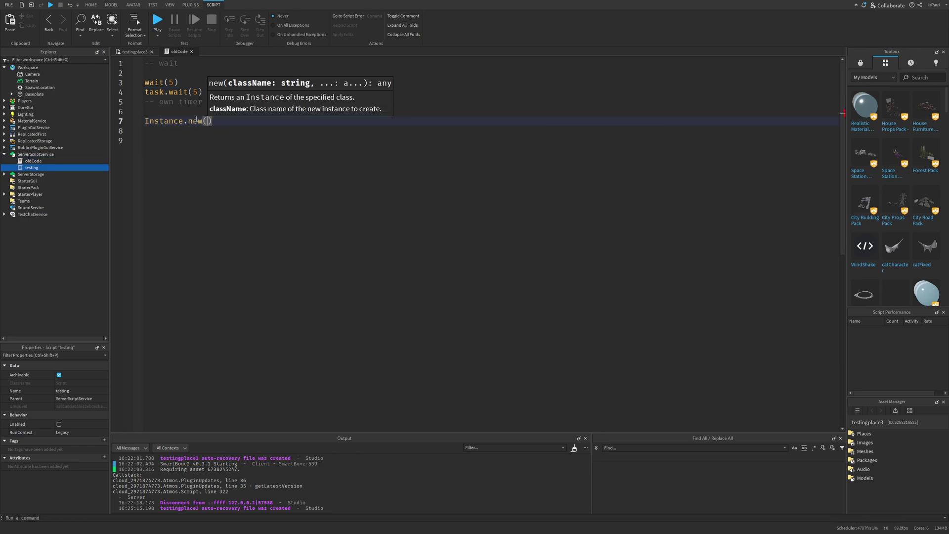
left_click_drag(213, 121, 184, 122)
left_click(177, 121)
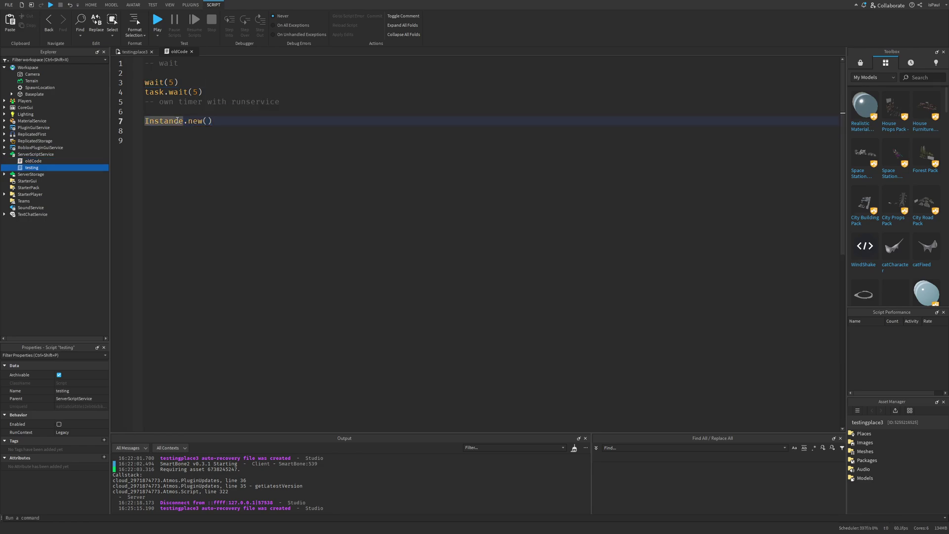
double_click(177, 120)
left_click(208, 124)
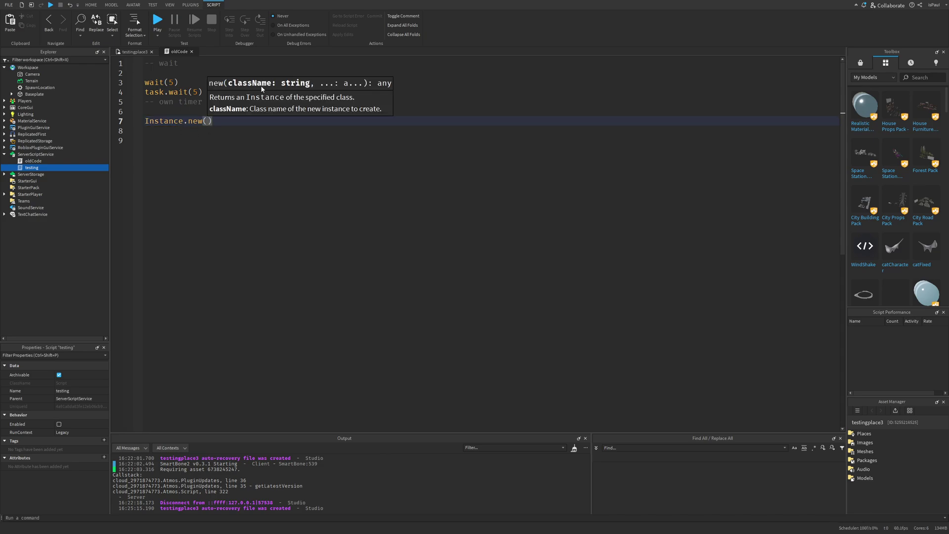
type("\"Par")
key("Tab")
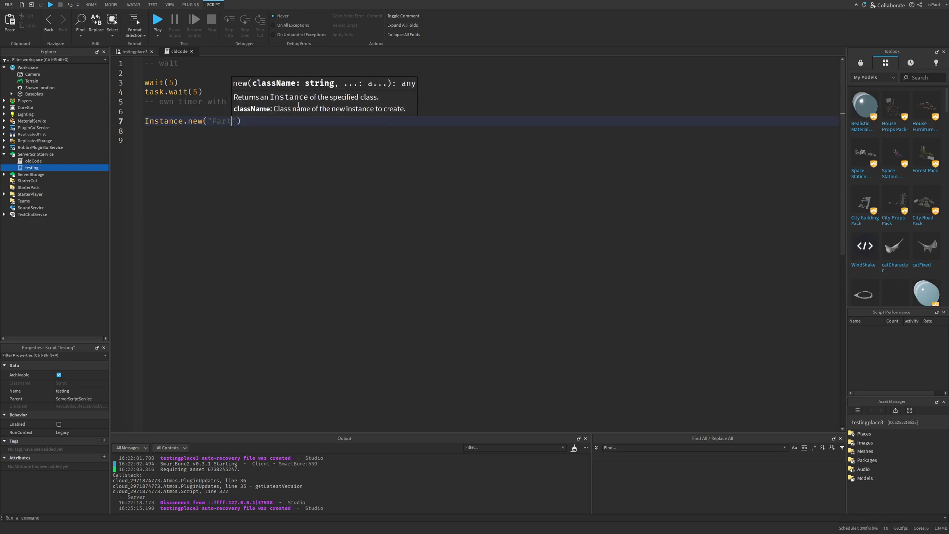
type(",")
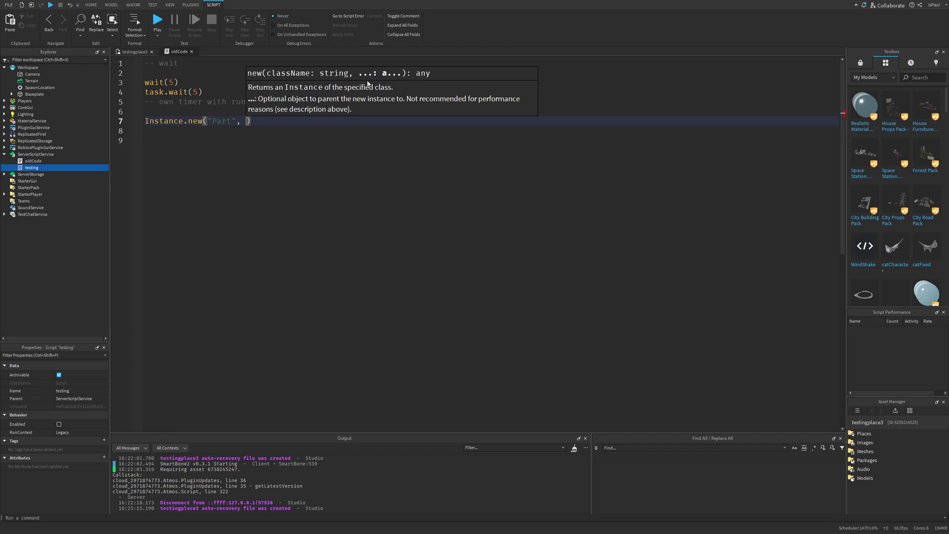
Check the note on Instance.new's optional parent argument and rewrite line 7 as local Part = Instance.new("Part").
left_click_drag(318, 98, 404, 100)
left_click(377, 102)
left_click(380, 84)
left_click_drag(236, 121, 208, 122)
left_click(257, 124)
left_click(216, 134)
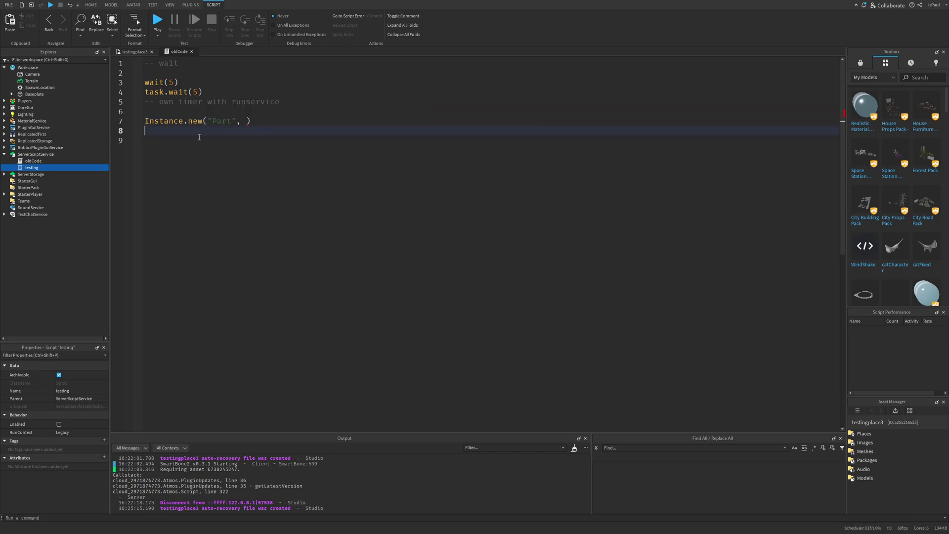
left_click(248, 121)
left_click_drag(406, 99, 499, 100)
left_click_drag(407, 100, 519, 101)
left_click(394, 112)
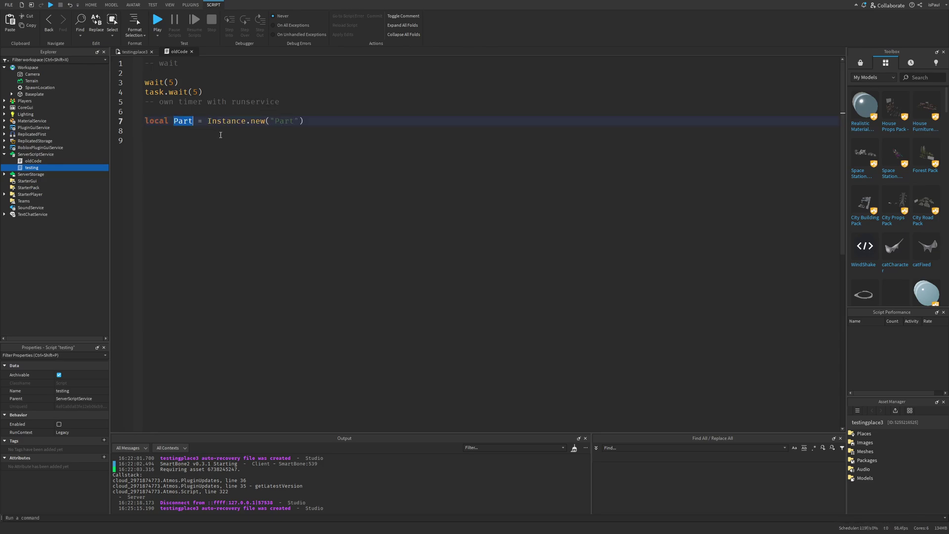
Add the line Part.Parent = workspace directly below the Part variable.
key("End")
key("Return")
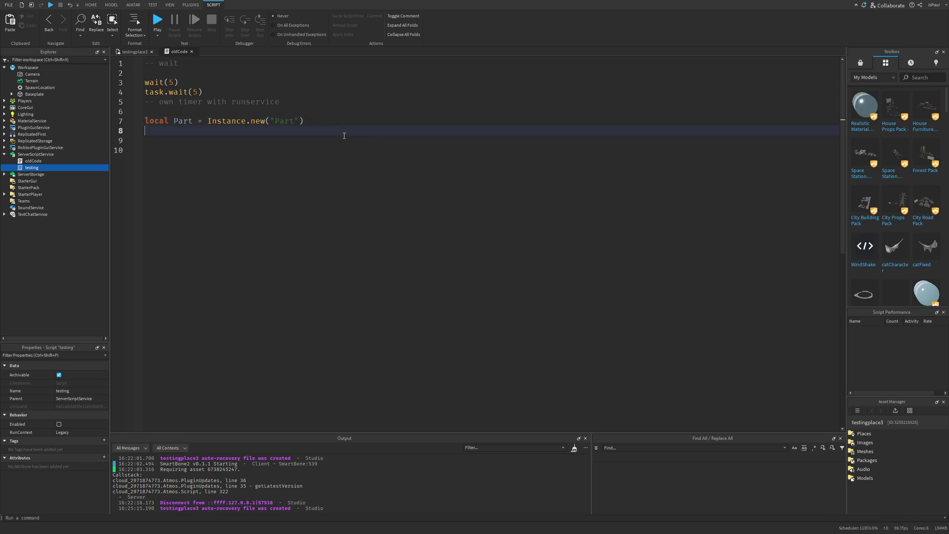
type("Part.Parent = workspace")
key("Tab")
key("Return")
left_click(291, 134)
left_click(300, 124)
left_click(289, 133)
Begin a workspace:ray method call on line 10, leaving a blank line after the Part code.
key("Return")
key("Return")
type("wor")
key("Tab")
type(":")
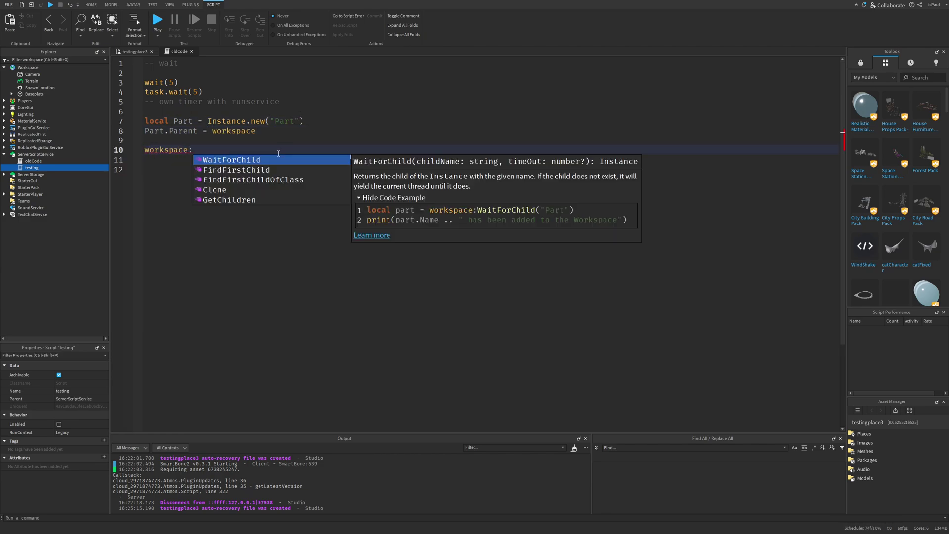
type("ray")
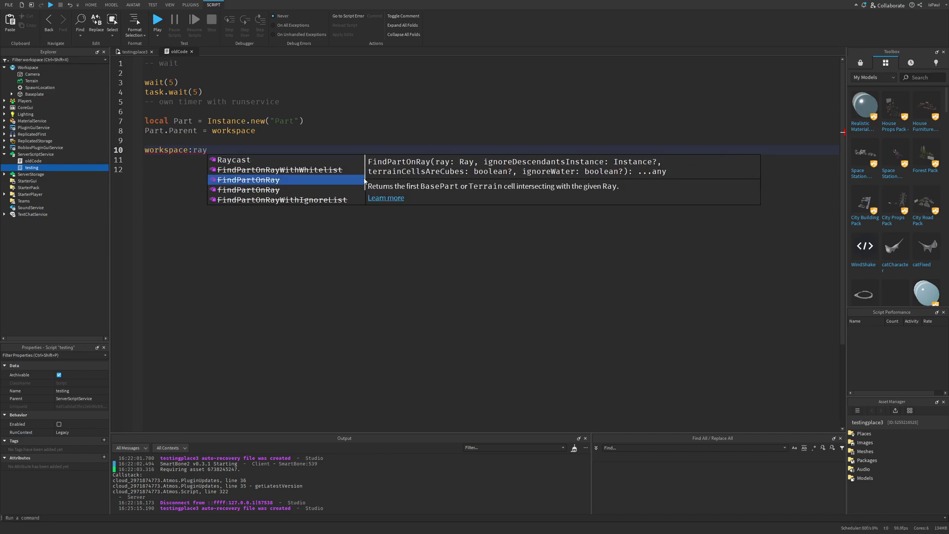
Examine the suggested workspace ray methods, including the struck-through FindPartOnRay variants and the FindPartOnRay description.
scroll(326, 193, "down", 2)
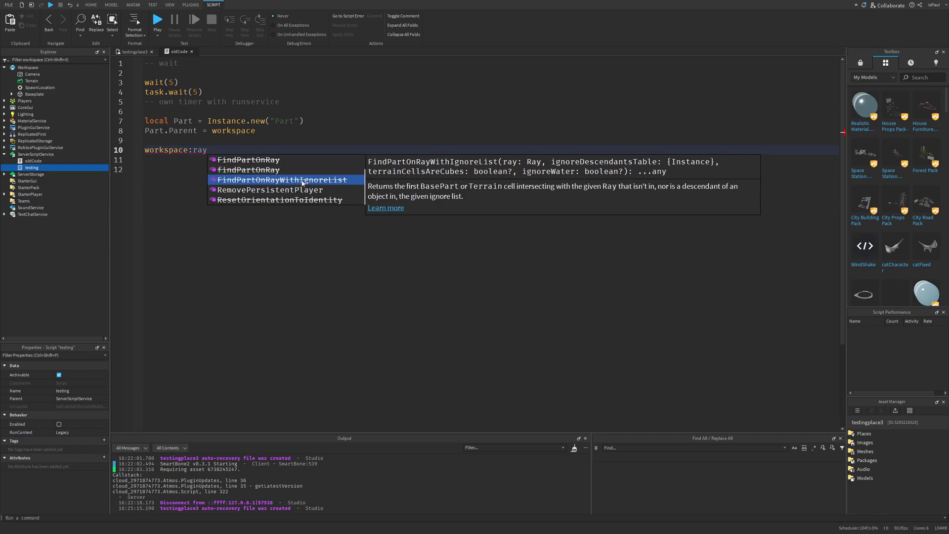
scroll(271, 185, "up", 2)
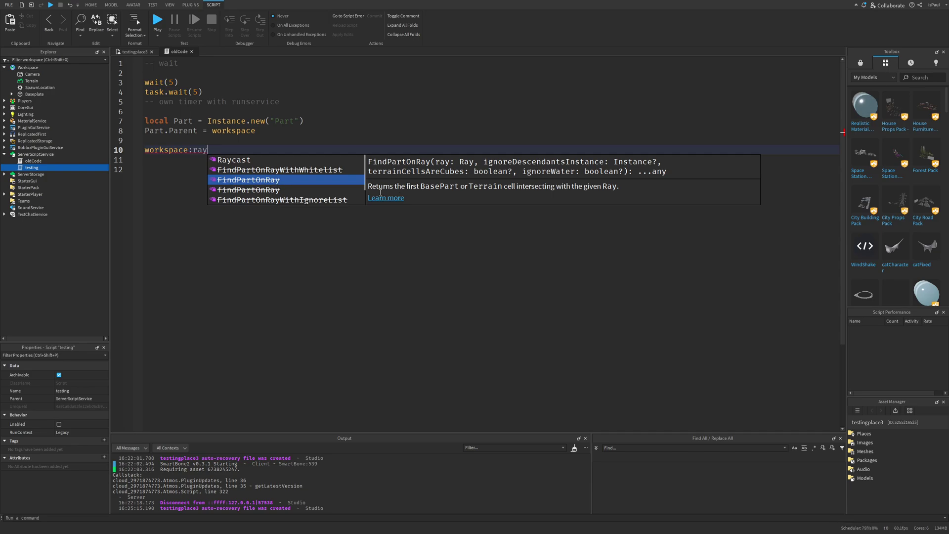
left_click_drag(619, 186, 368, 187)
left_click(504, 188)
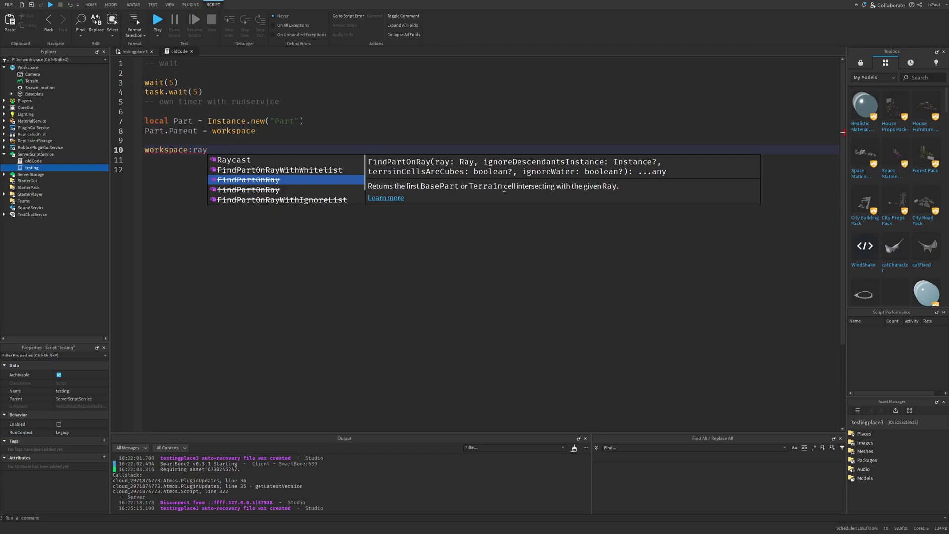
left_click(275, 184)
left_click_drag(274, 151, 203, 153)
left_click(212, 160)
left_click(260, 151)
left_click(243, 177)
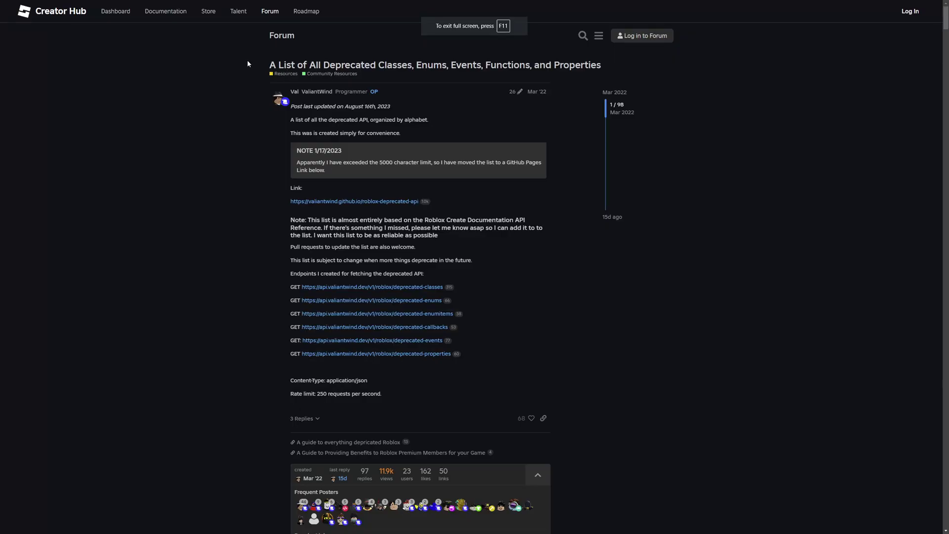
Switch to the browser and read the title of the forum thread listing deprecated classes, enums, events, functions and properties.
left_click_drag(247, 60, 534, 64)
left_click(620, 61)
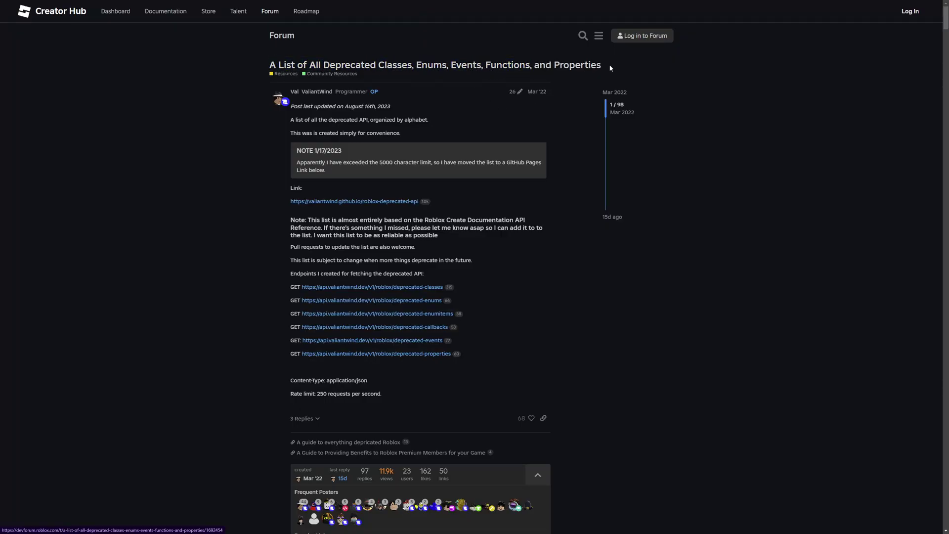
left_click(618, 93)
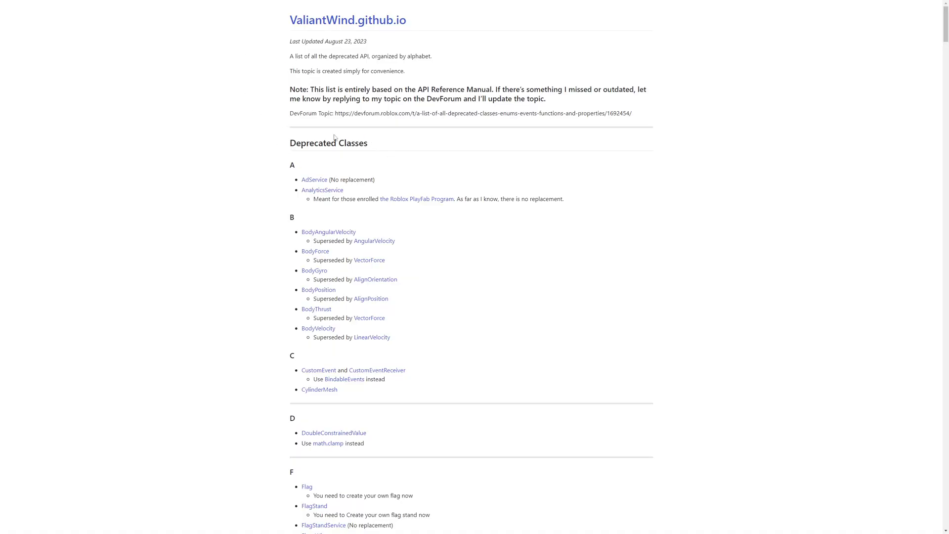
Look through the Deprecated Classes list on the GitHub page, checking the CustomEvent and DoubleConstrainedValue replacements.
middle_click(713, 99)
scroll(378, 226, "down", 1)
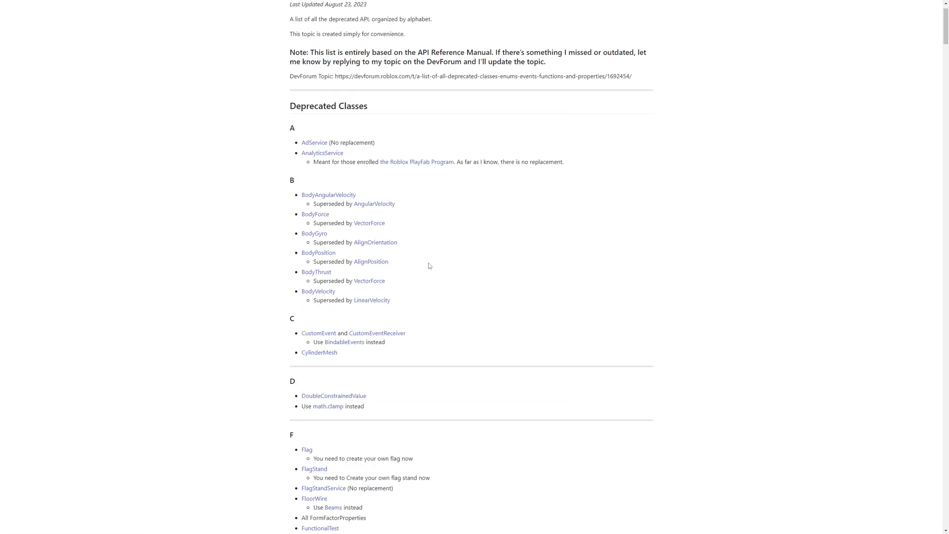
scroll(428, 265, "down", 3)
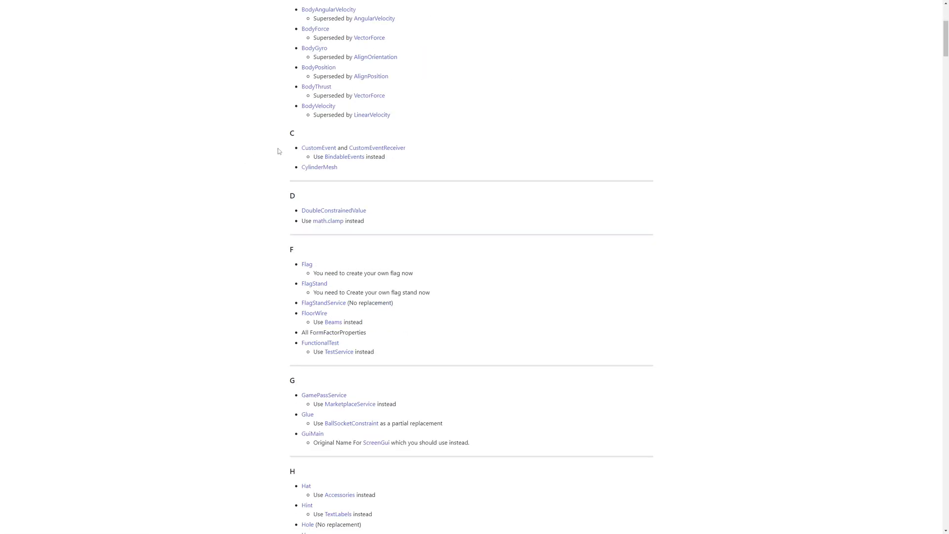
left_click_drag(309, 158, 383, 158)
left_click(408, 162)
scroll(381, 155, "down", 5)
left_click_drag(276, 154, 375, 230)
left_click(396, 218)
scroll(396, 218, "down", 3)
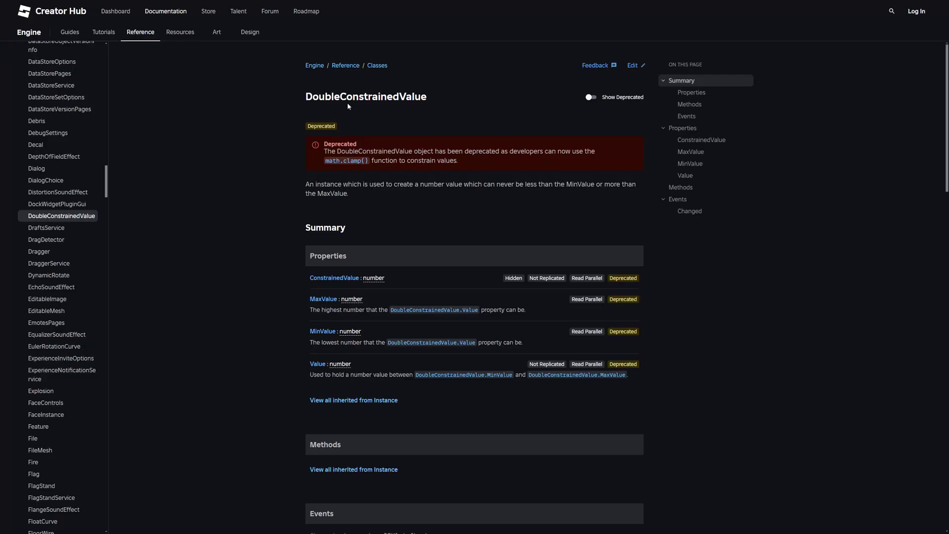
Read the deprecation notice and description on the DoubleConstrainedValue reference page.
double_click(348, 102)
left_click(446, 119)
double_click(342, 144)
left_click(369, 149)
left_click_drag(324, 143, 414, 161)
left_click(415, 178)
left_click_drag(348, 184, 446, 203)
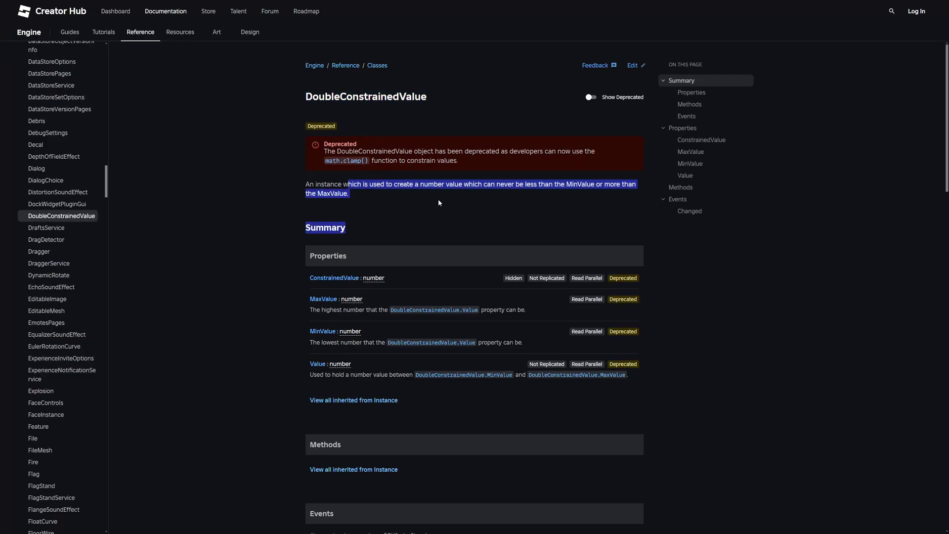
Switch to Roblox Studio and search the objects insertable into Workspace for "flag".
key("alt+Tab")
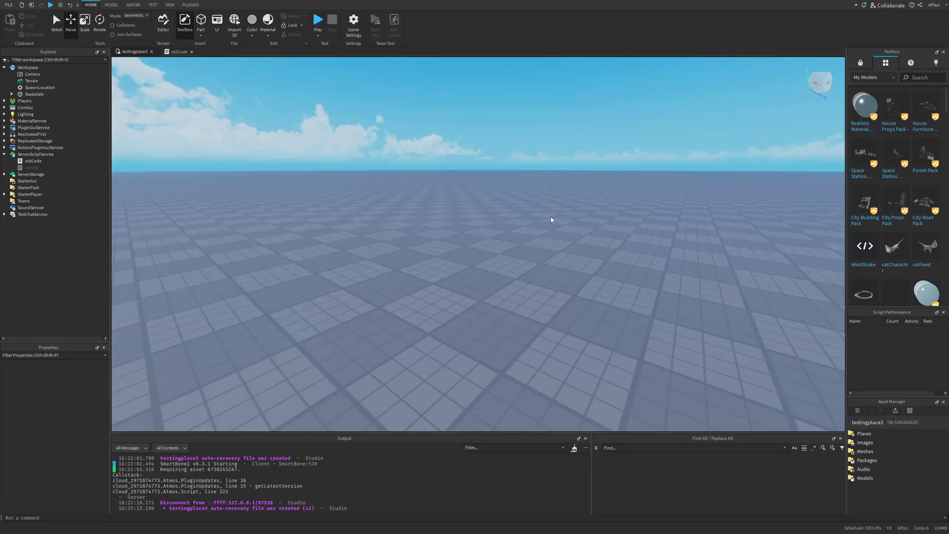
mouse_move(554, 214)
right_mouse_down()
mouse_move(529, 207)
mouse_move(557, 218)
right_mouse_up()
right_click_drag(597, 172, 534, 277)
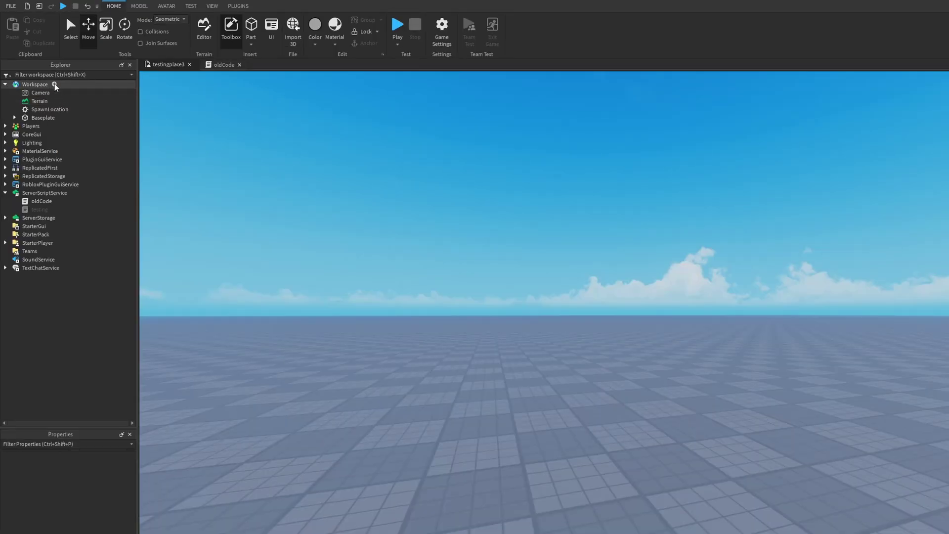
left_click(43, 68)
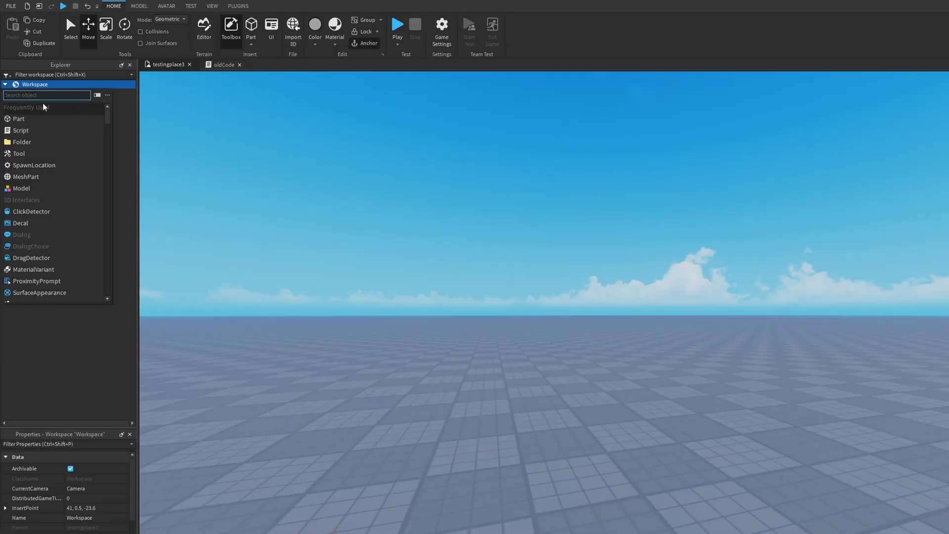
type("Flag")
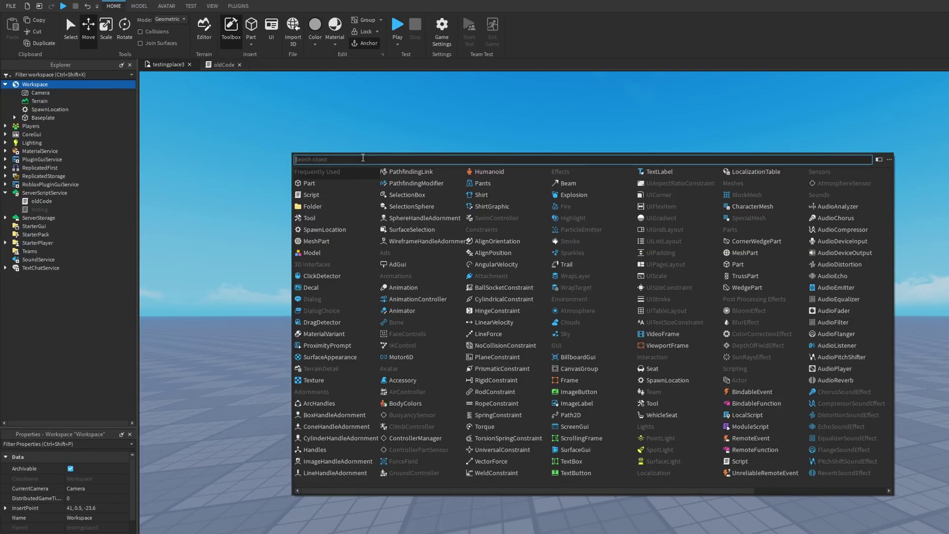
type("flag")
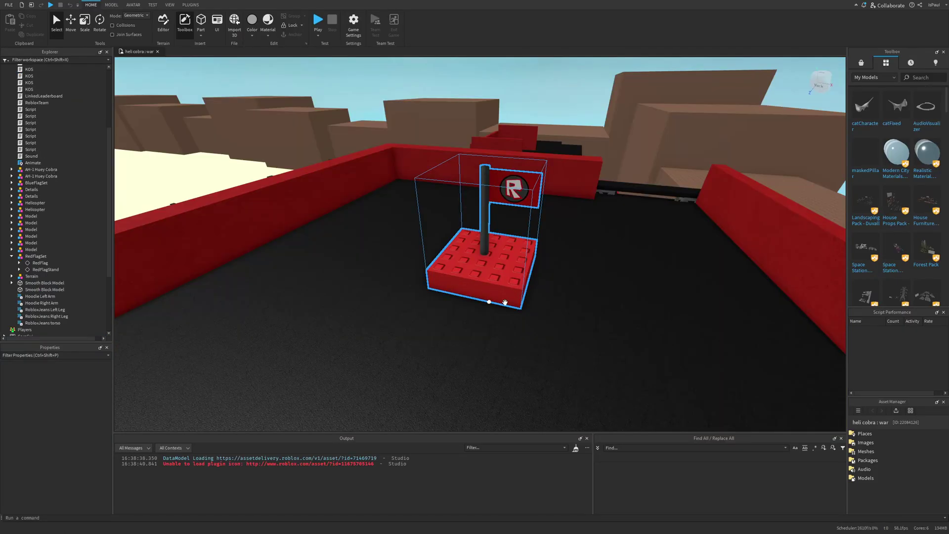
Copy the RedFlagSet model from the heli cobra : war place into testingplace3's Workspace and inspect its RedFlagStand.
left_click(36, 256)
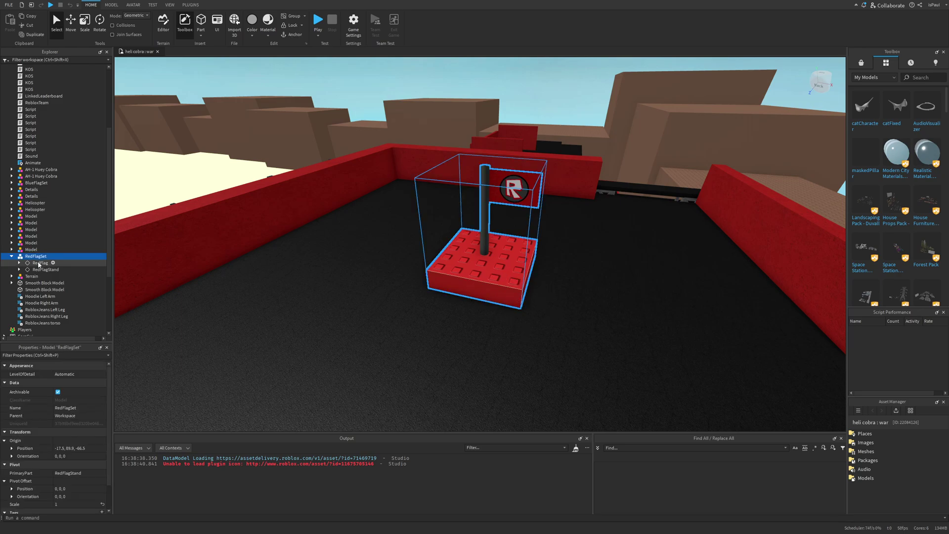
key("ctrl+c")
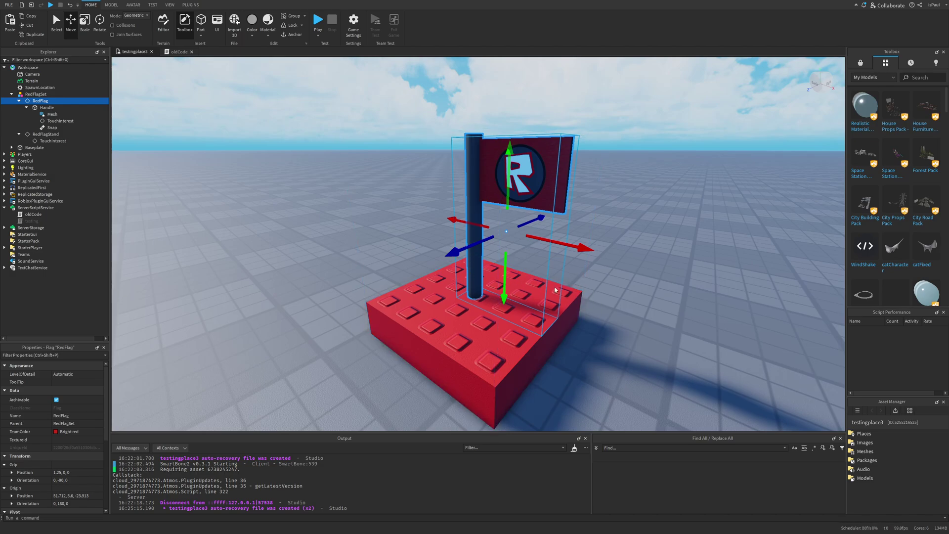
left_click(49, 140)
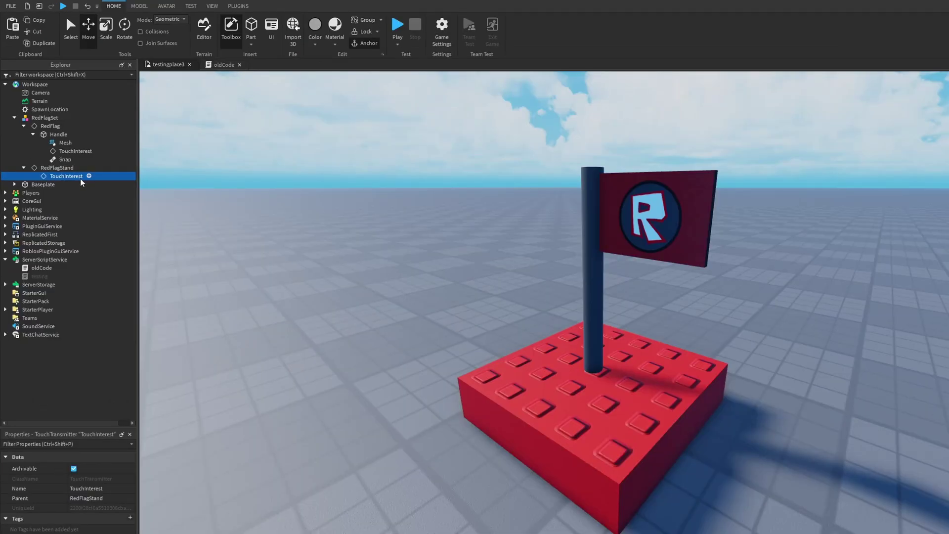
left_click(59, 168)
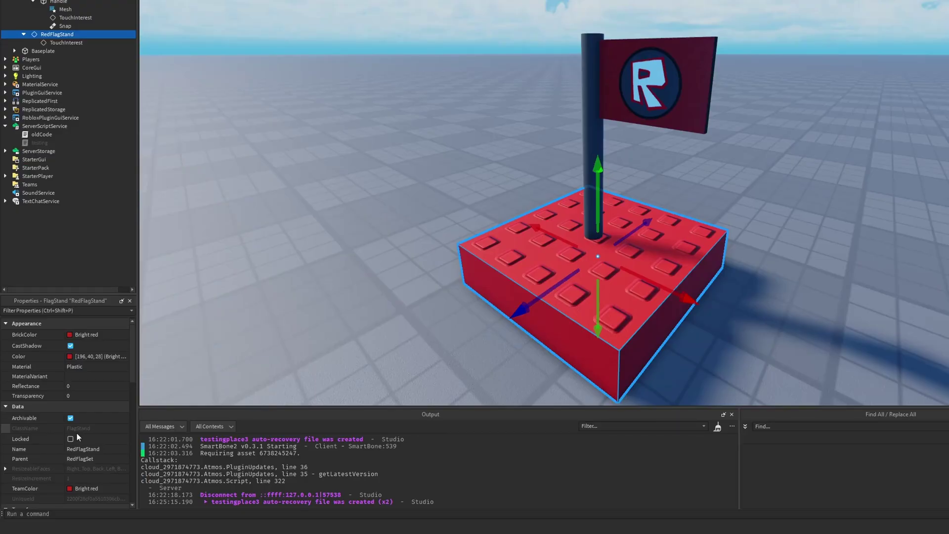
Play-test the red flag set by walking the character around the flag stand.
left_click(354, 238)
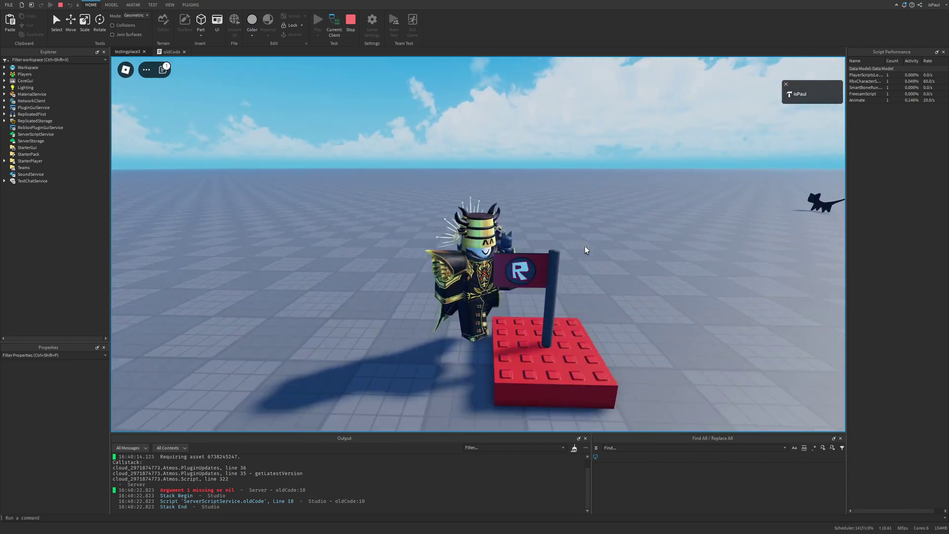
key("s")
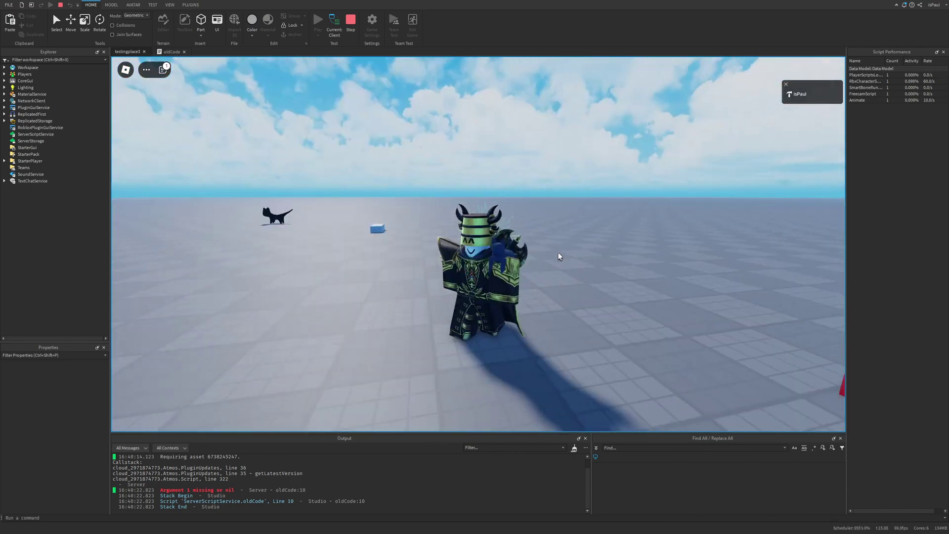